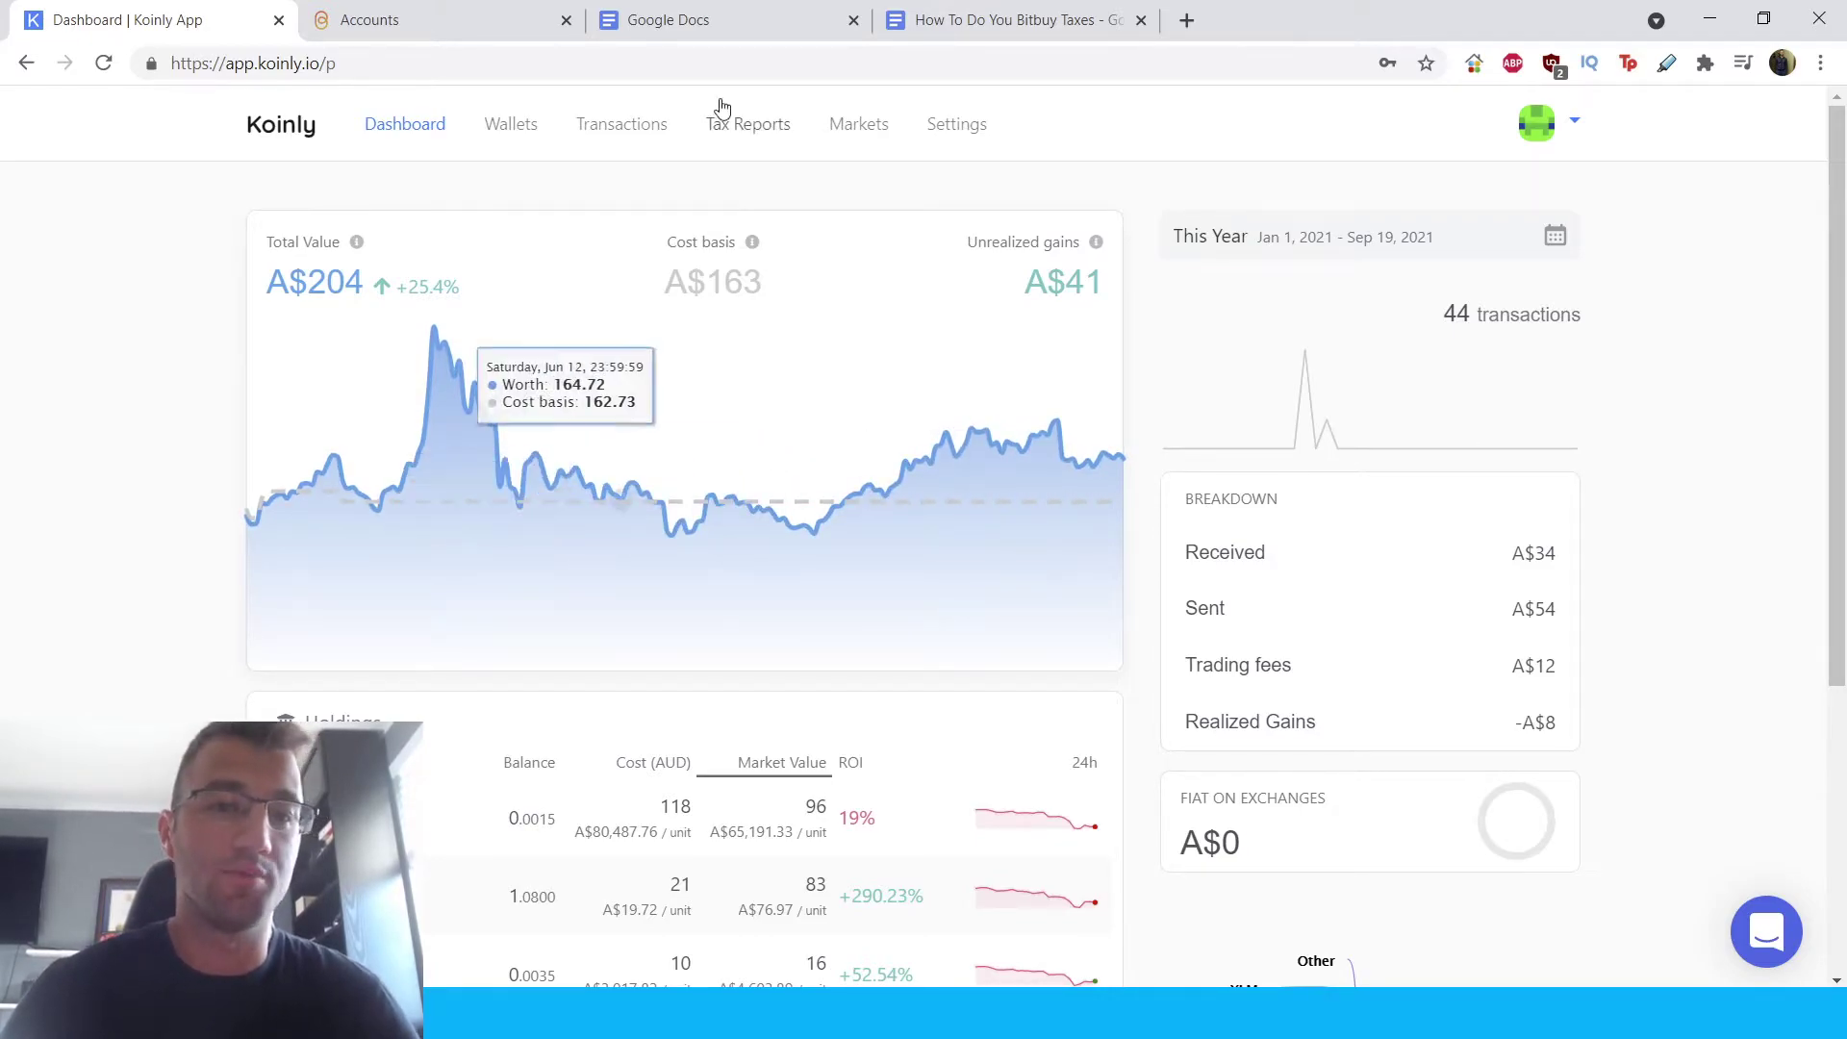
Step: From Wallets, start adding a new wallet and pick Bitbuy by searching 'bitbuy'
left_click(529, 130)
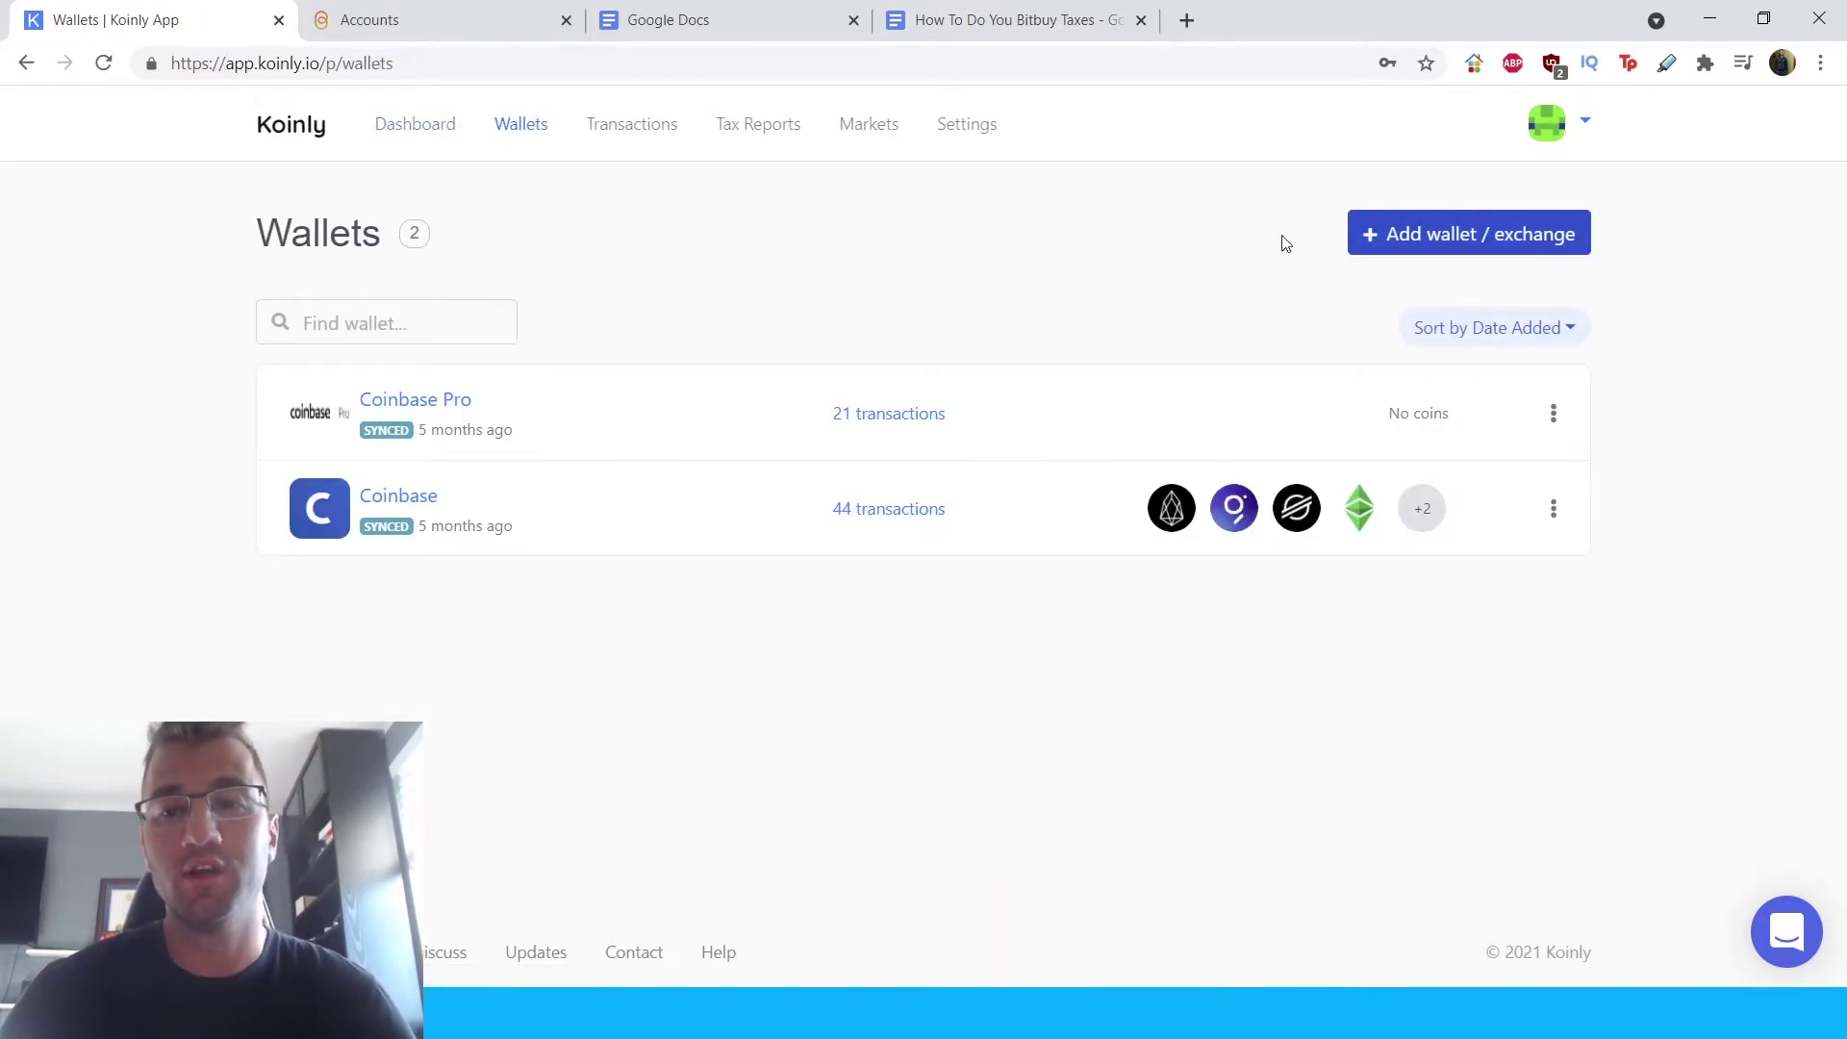
left_click(1385, 235)
left_click(813, 254)
type("bitbuy")
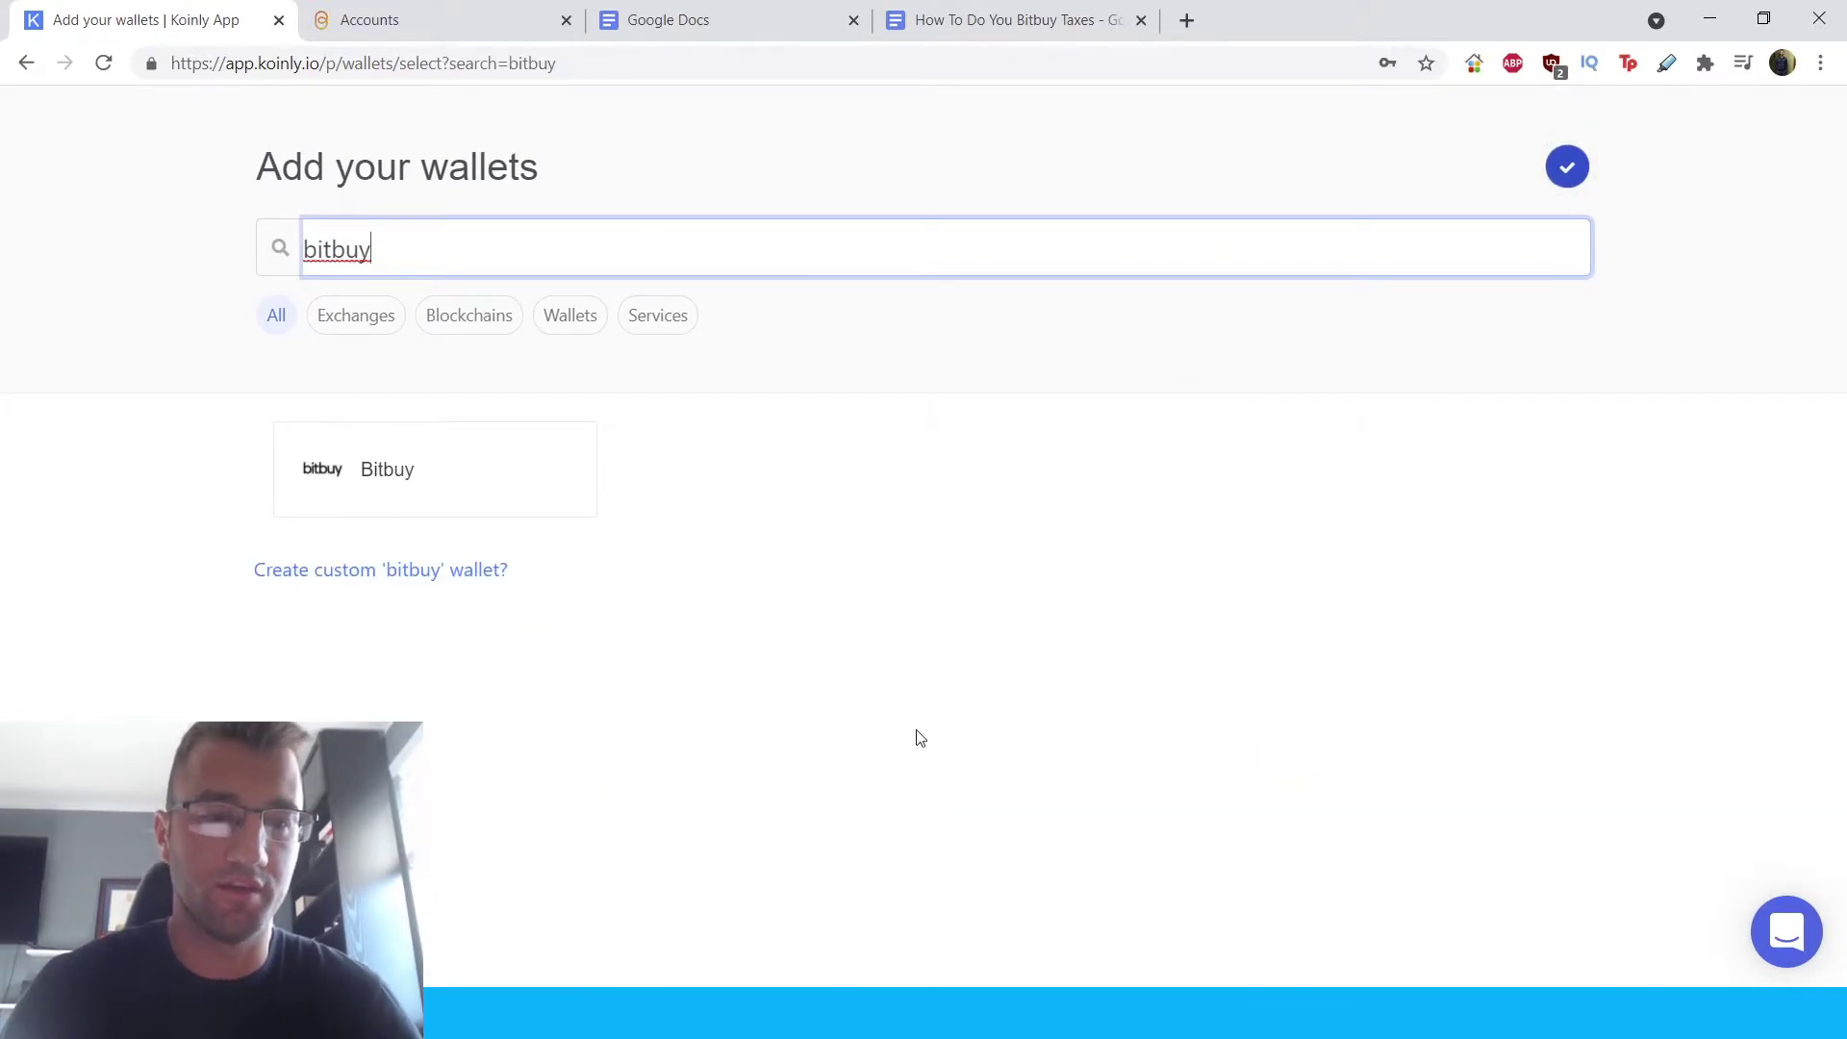
left_click(436, 473)
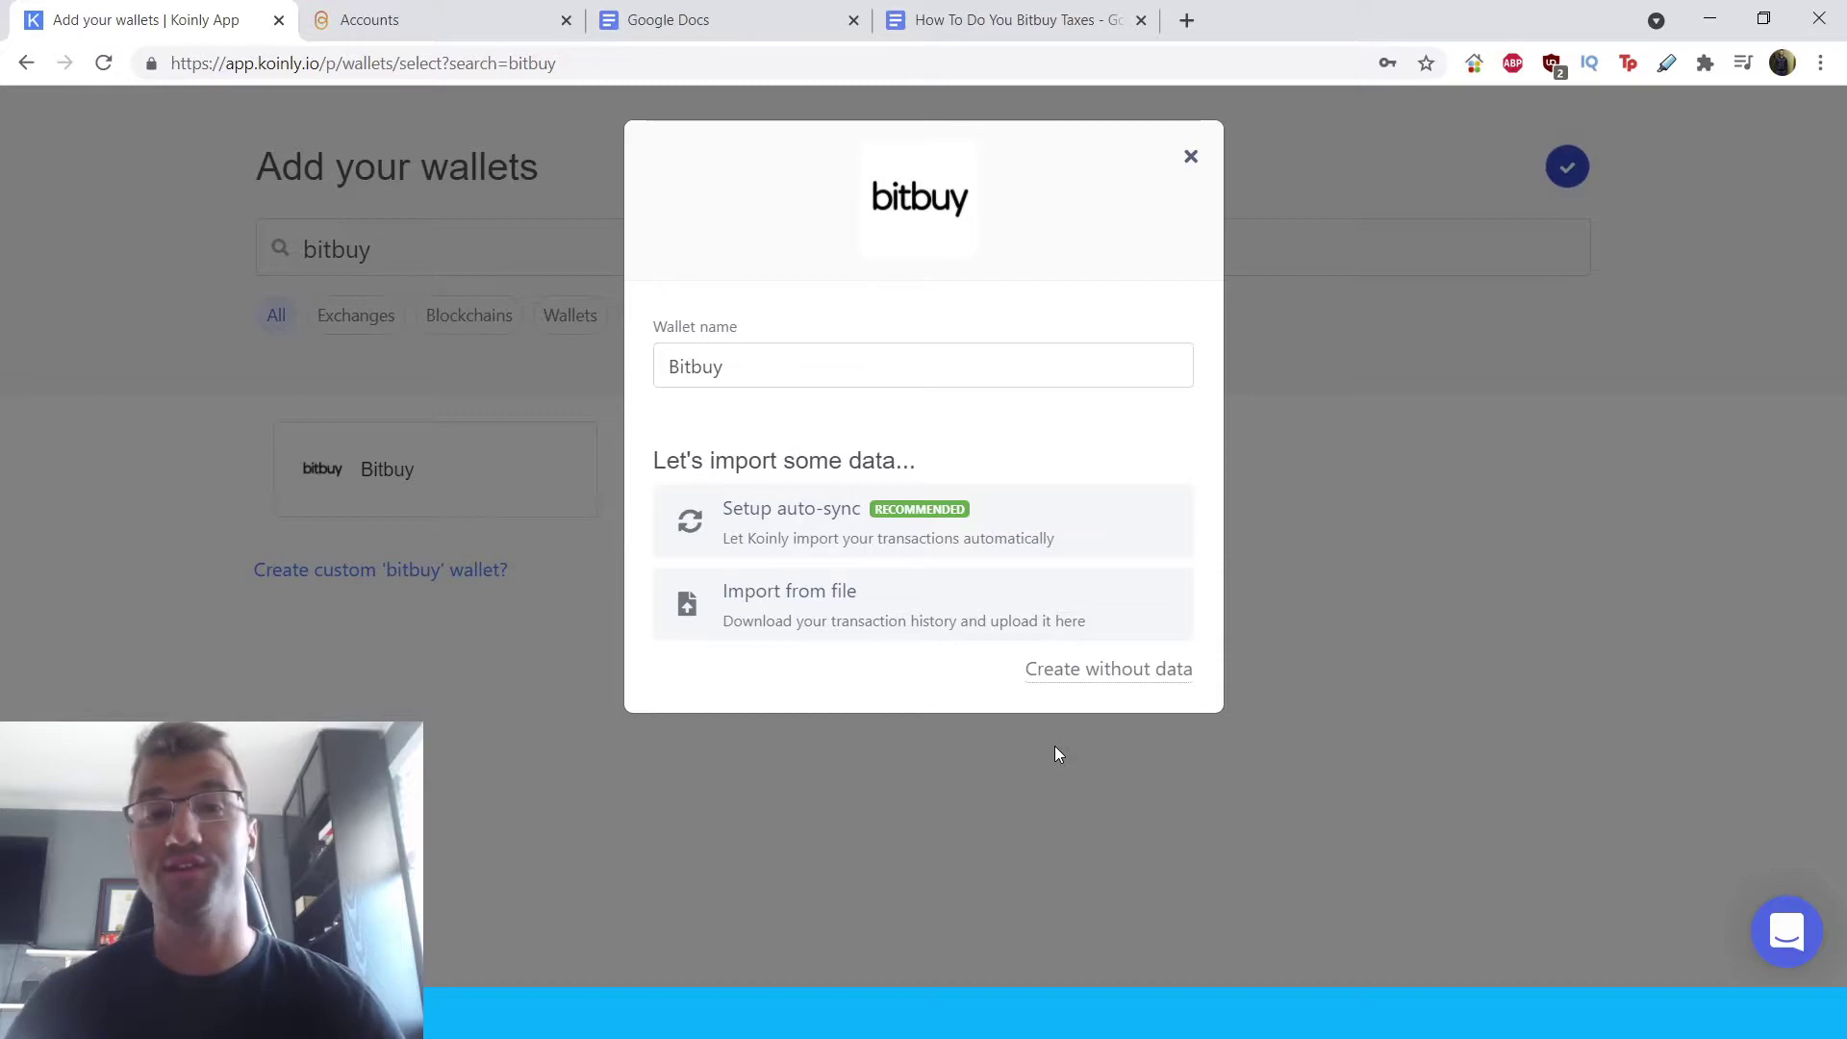
Step: Choose Bitbuy auto-sync to bring up the API key and secret form
left_click(942, 545)
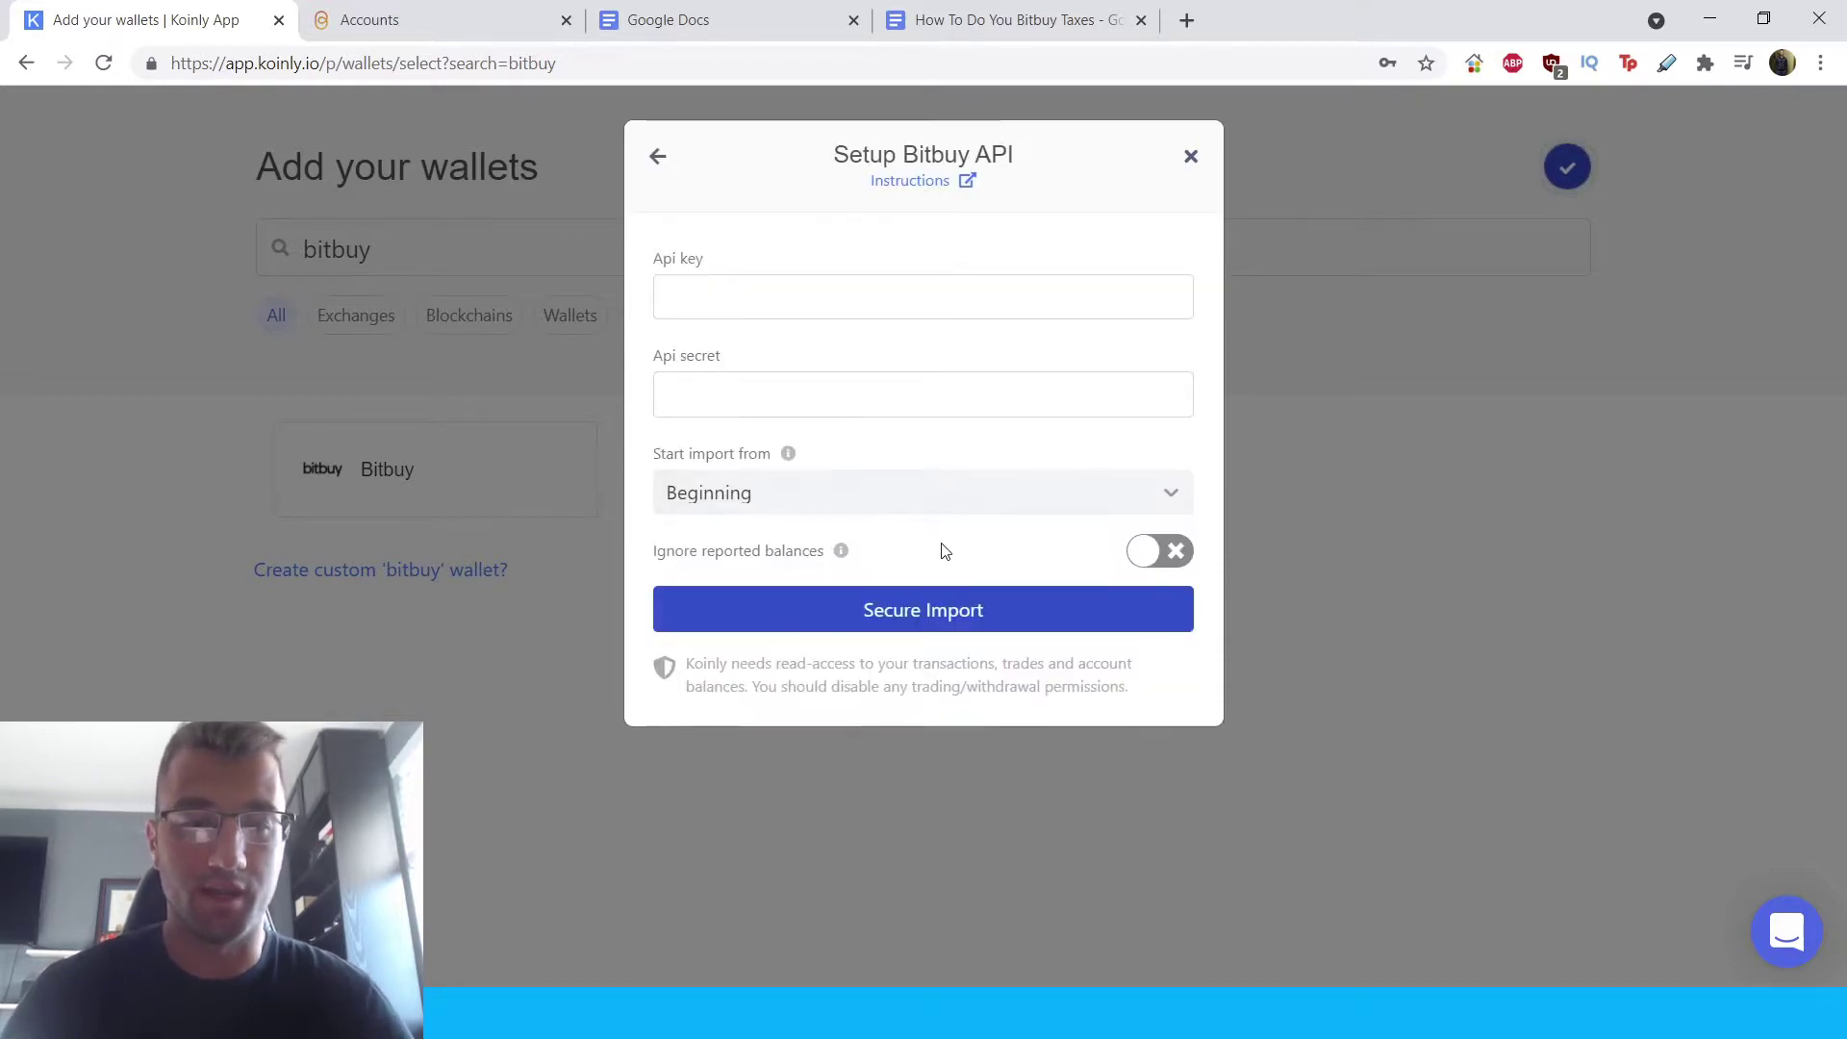
left_click_drag(703, 259, 637, 270)
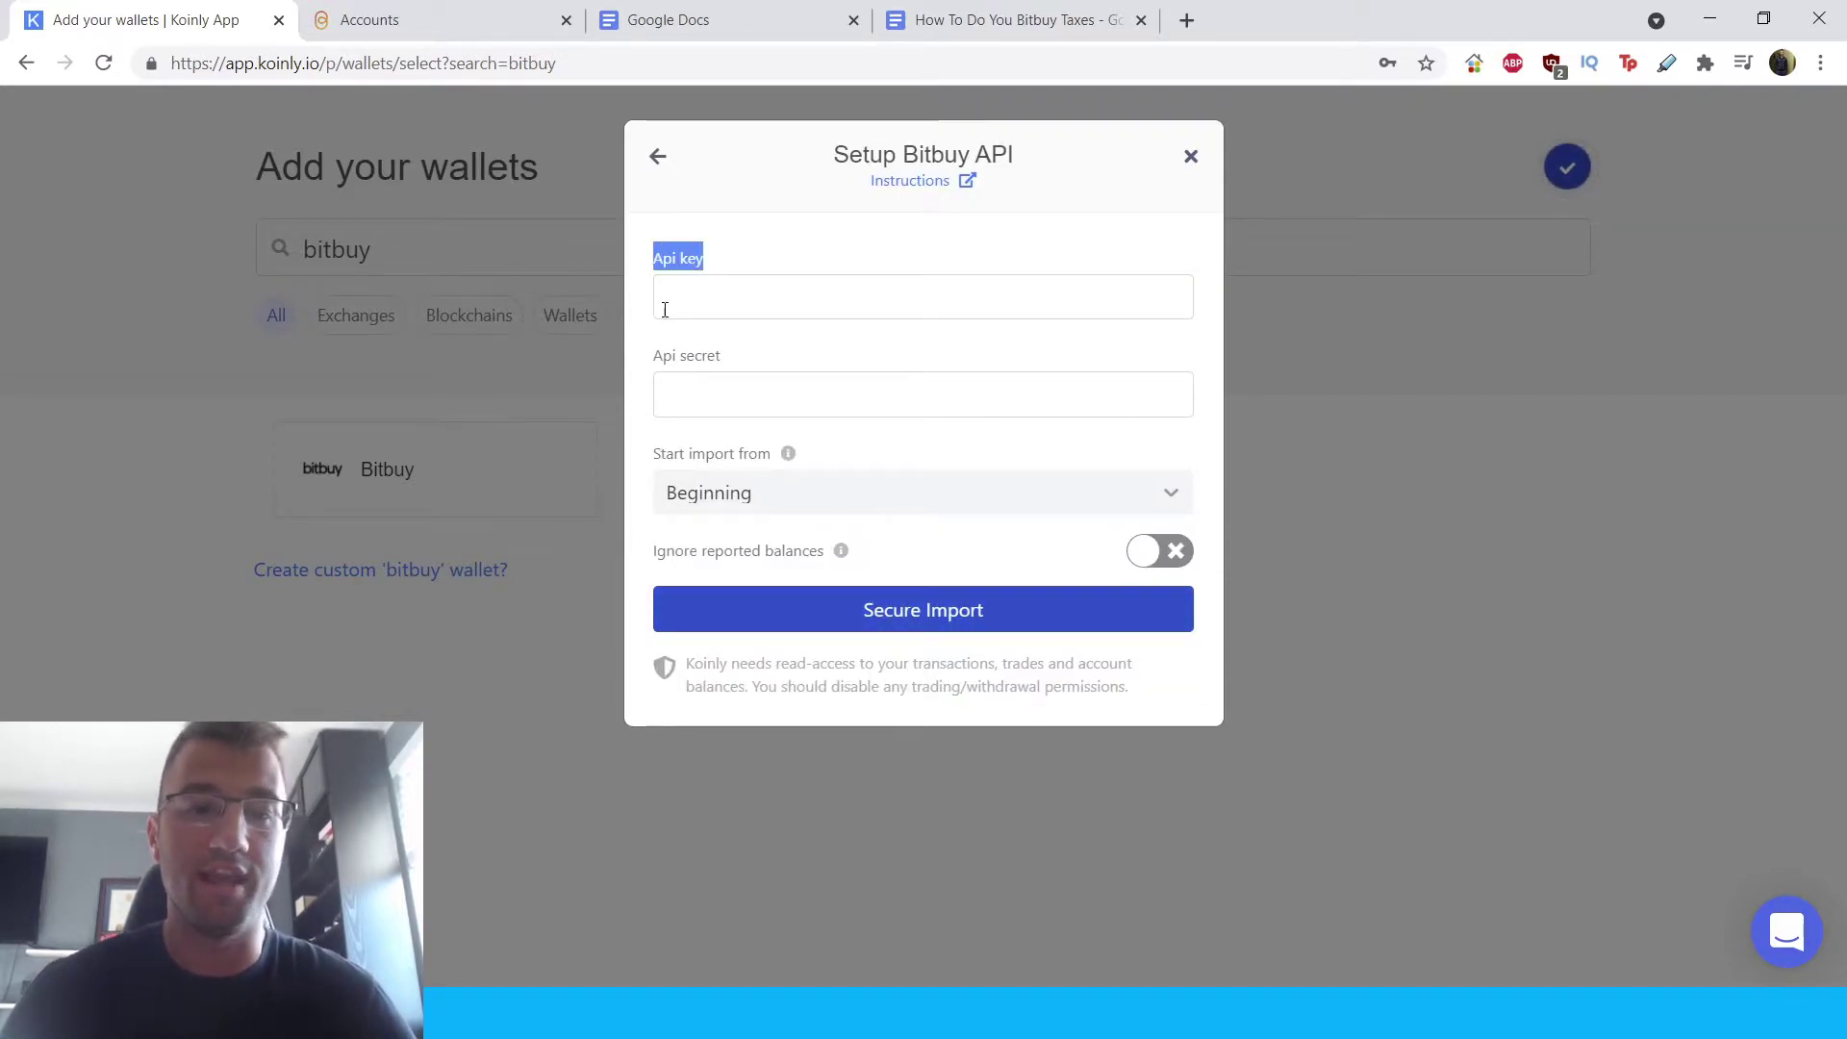
left_click_drag(746, 359, 672, 356)
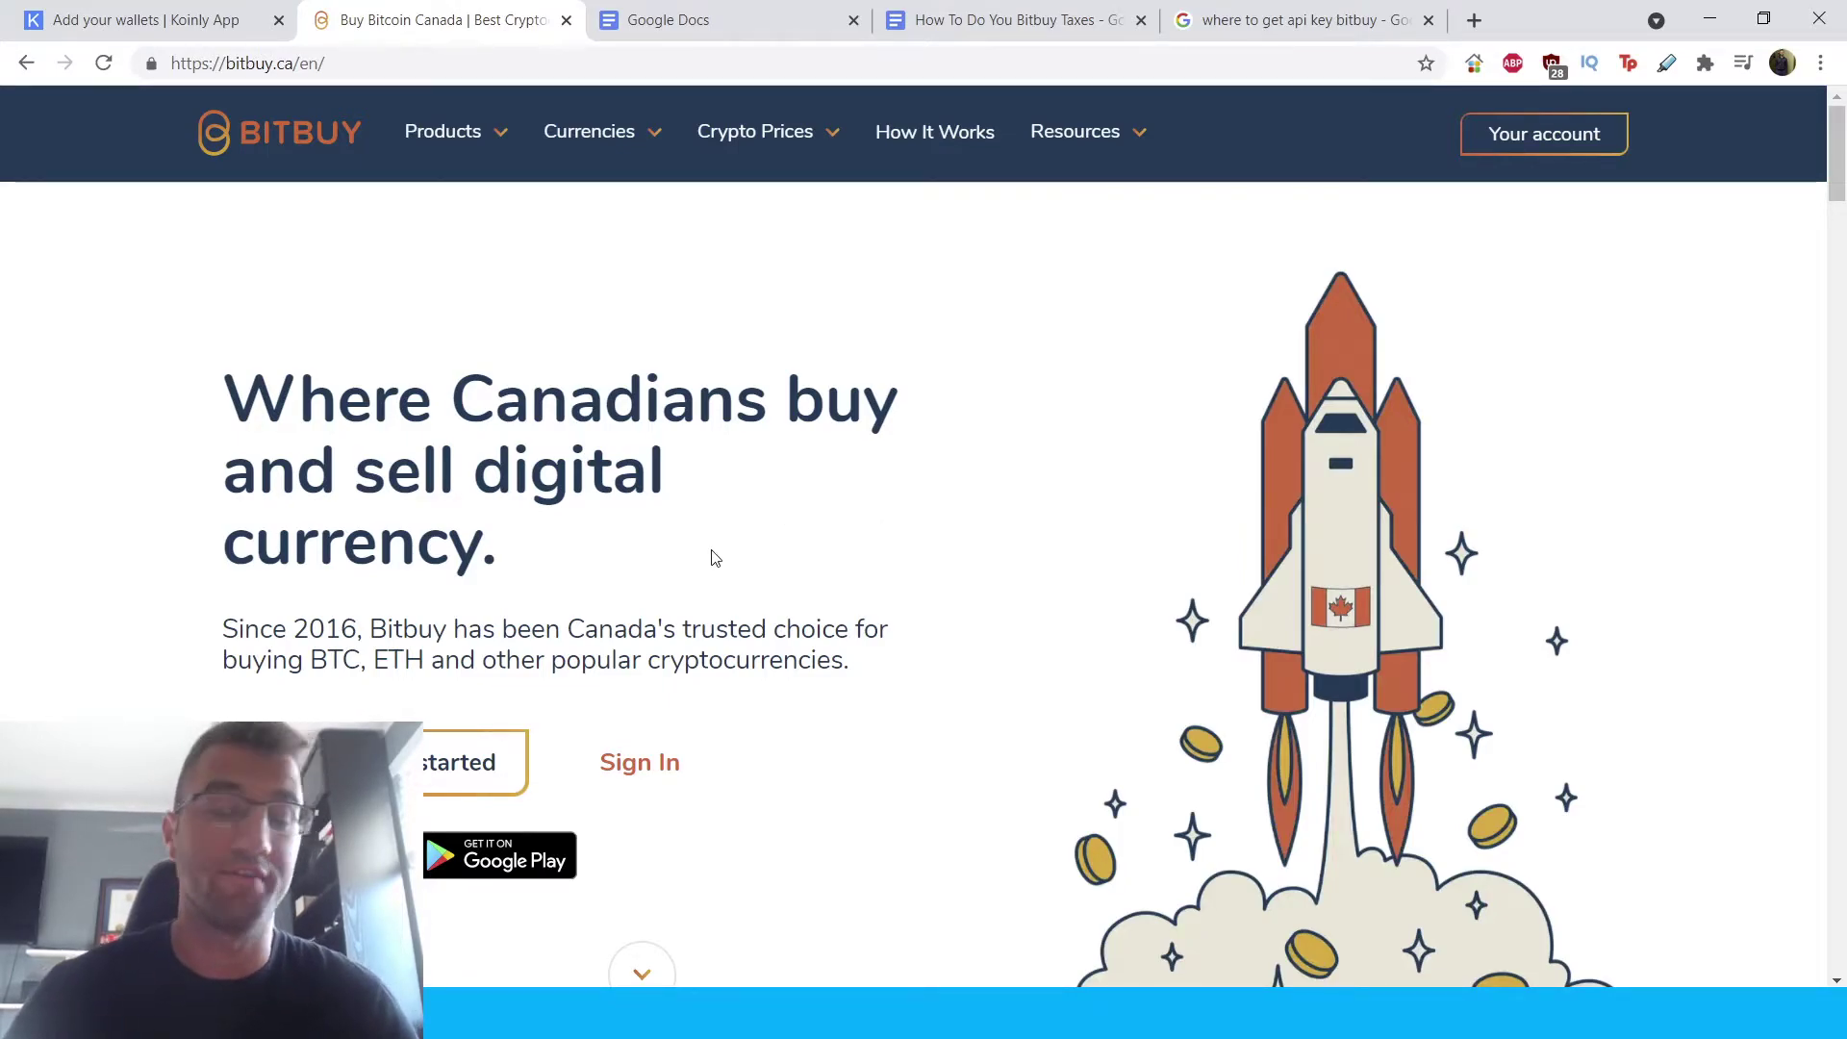
Step: Open the API page from Bitbuy's homepage footer and scroll to Get Bitbuy API Access
scroll(715, 558, "down", 15)
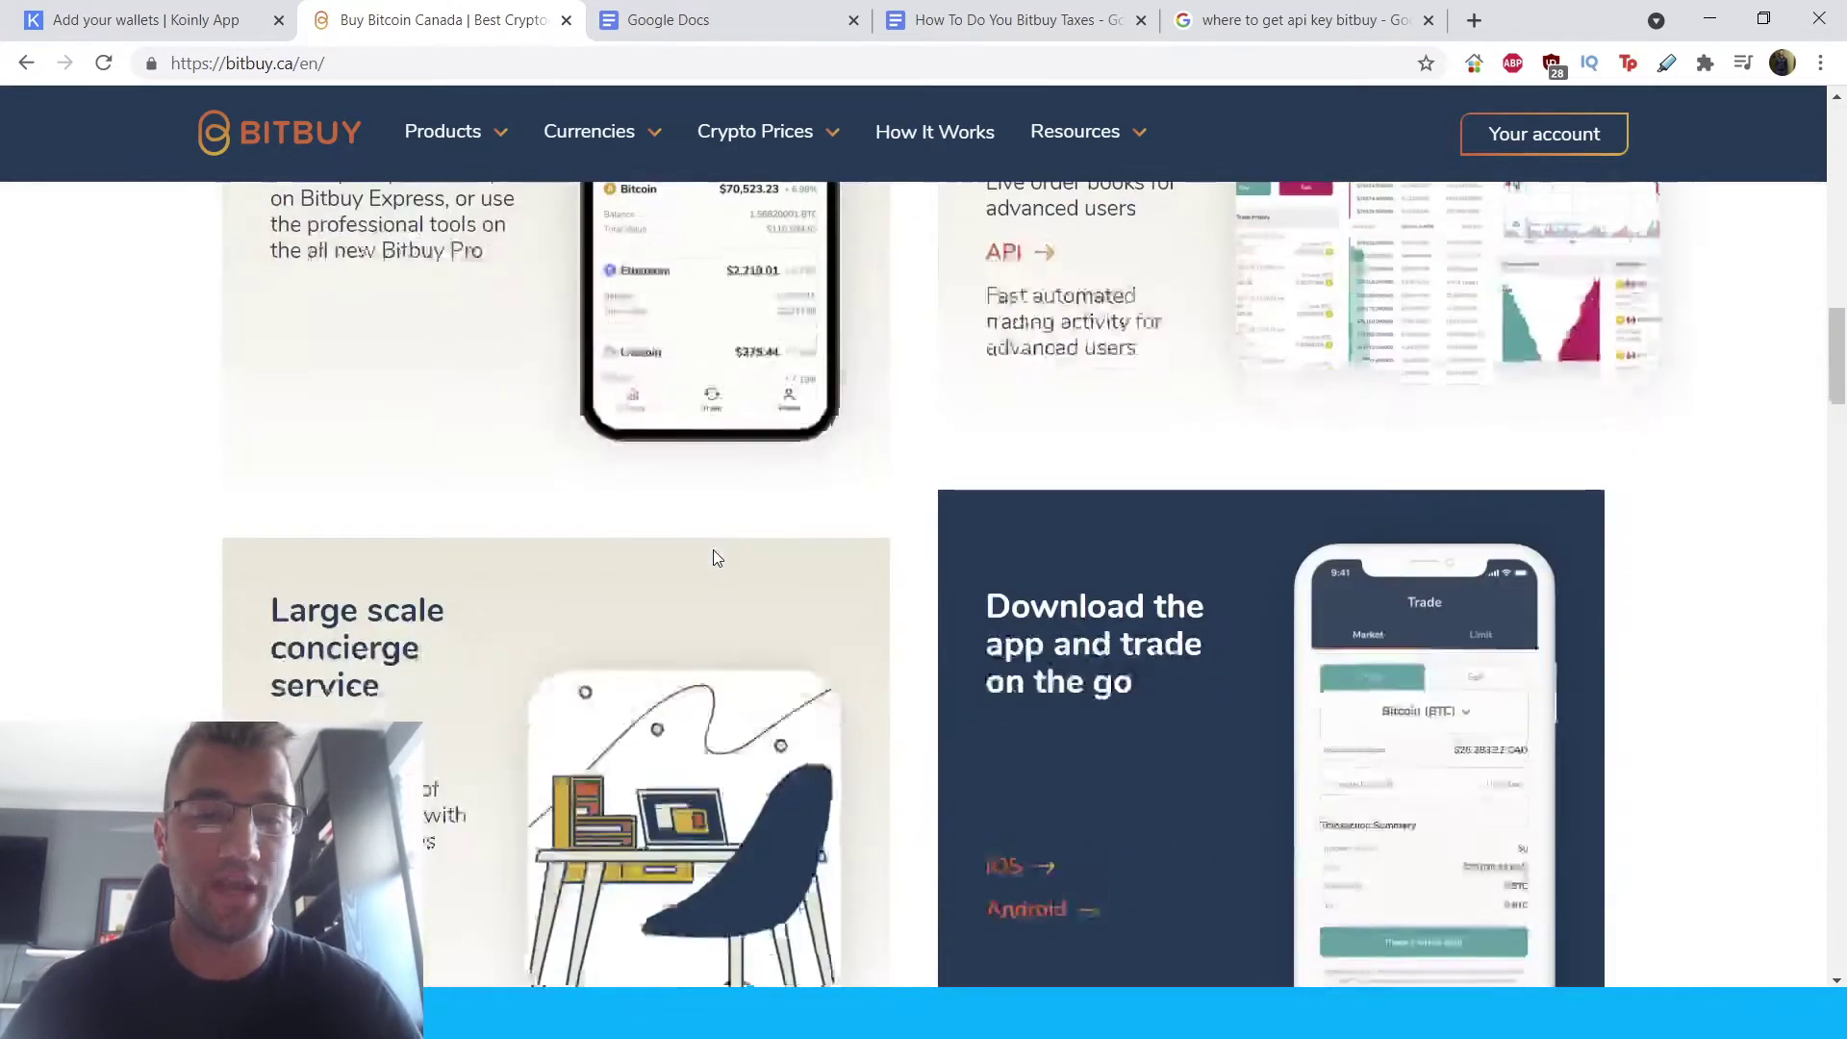
scroll(713, 553, "down", 15)
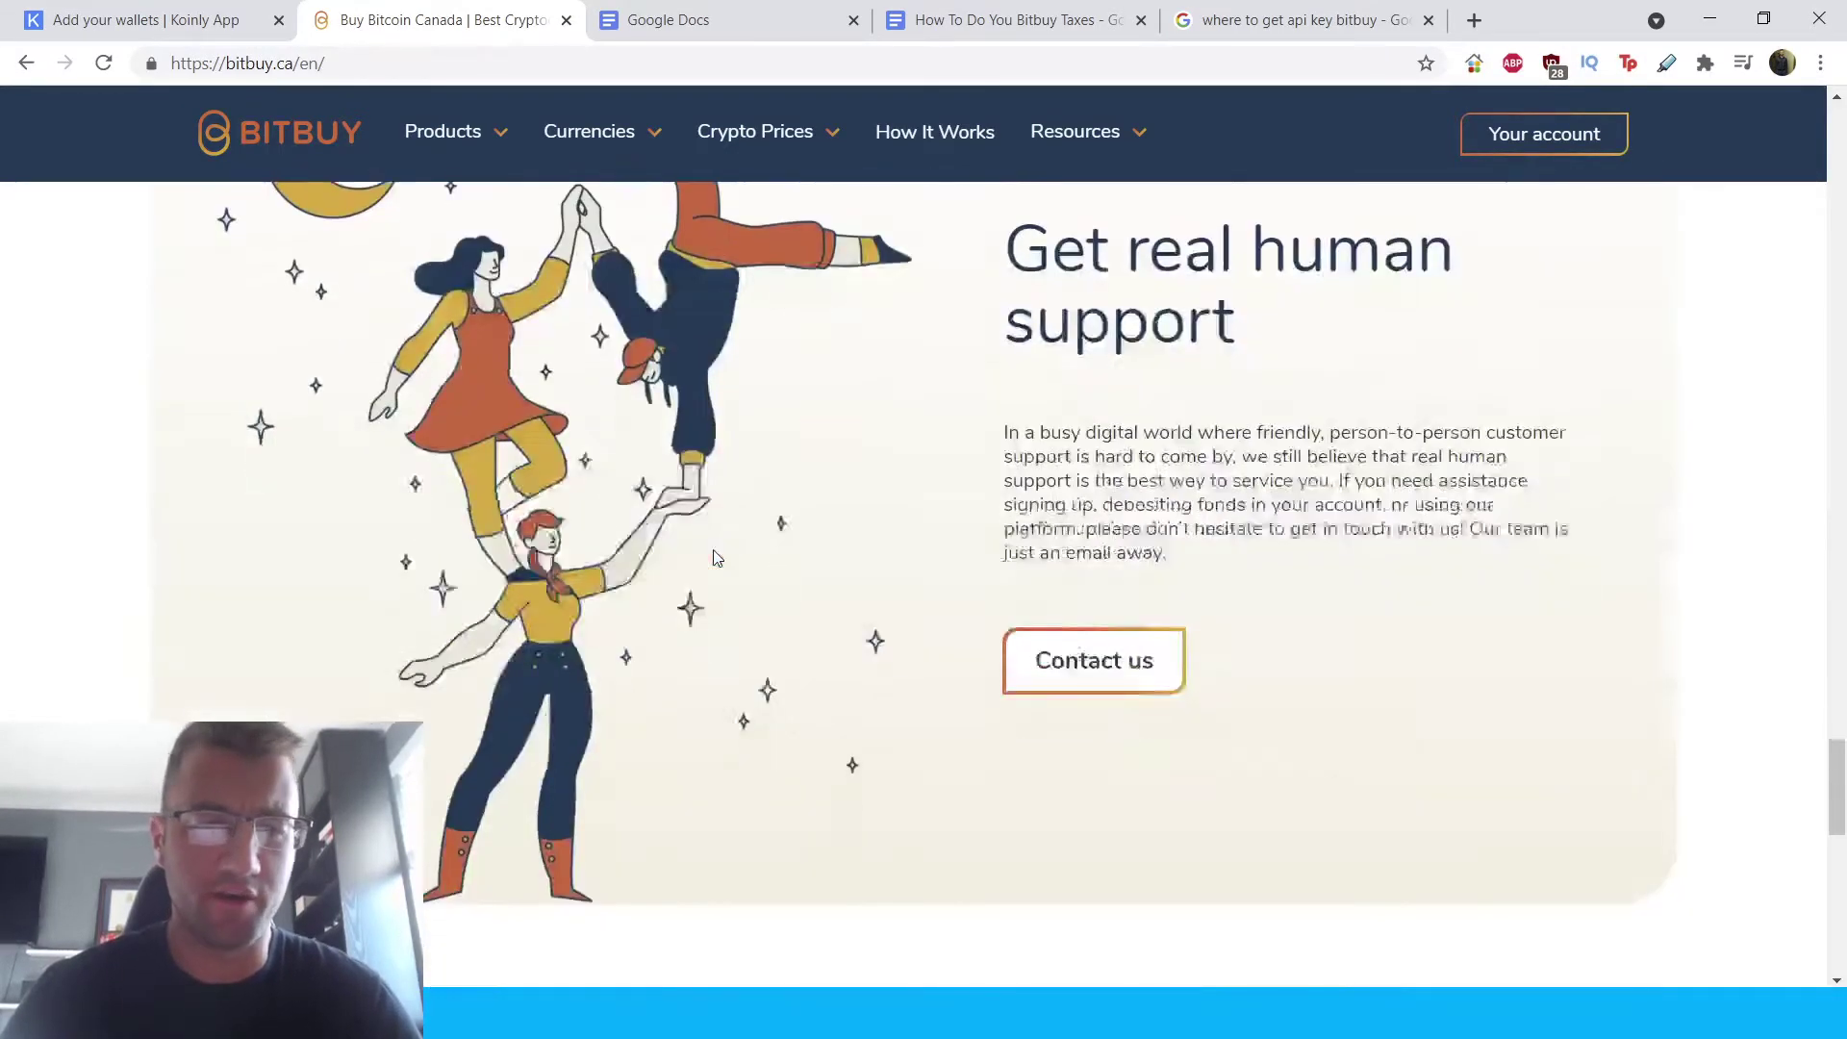
scroll(714, 557, "down", 5)
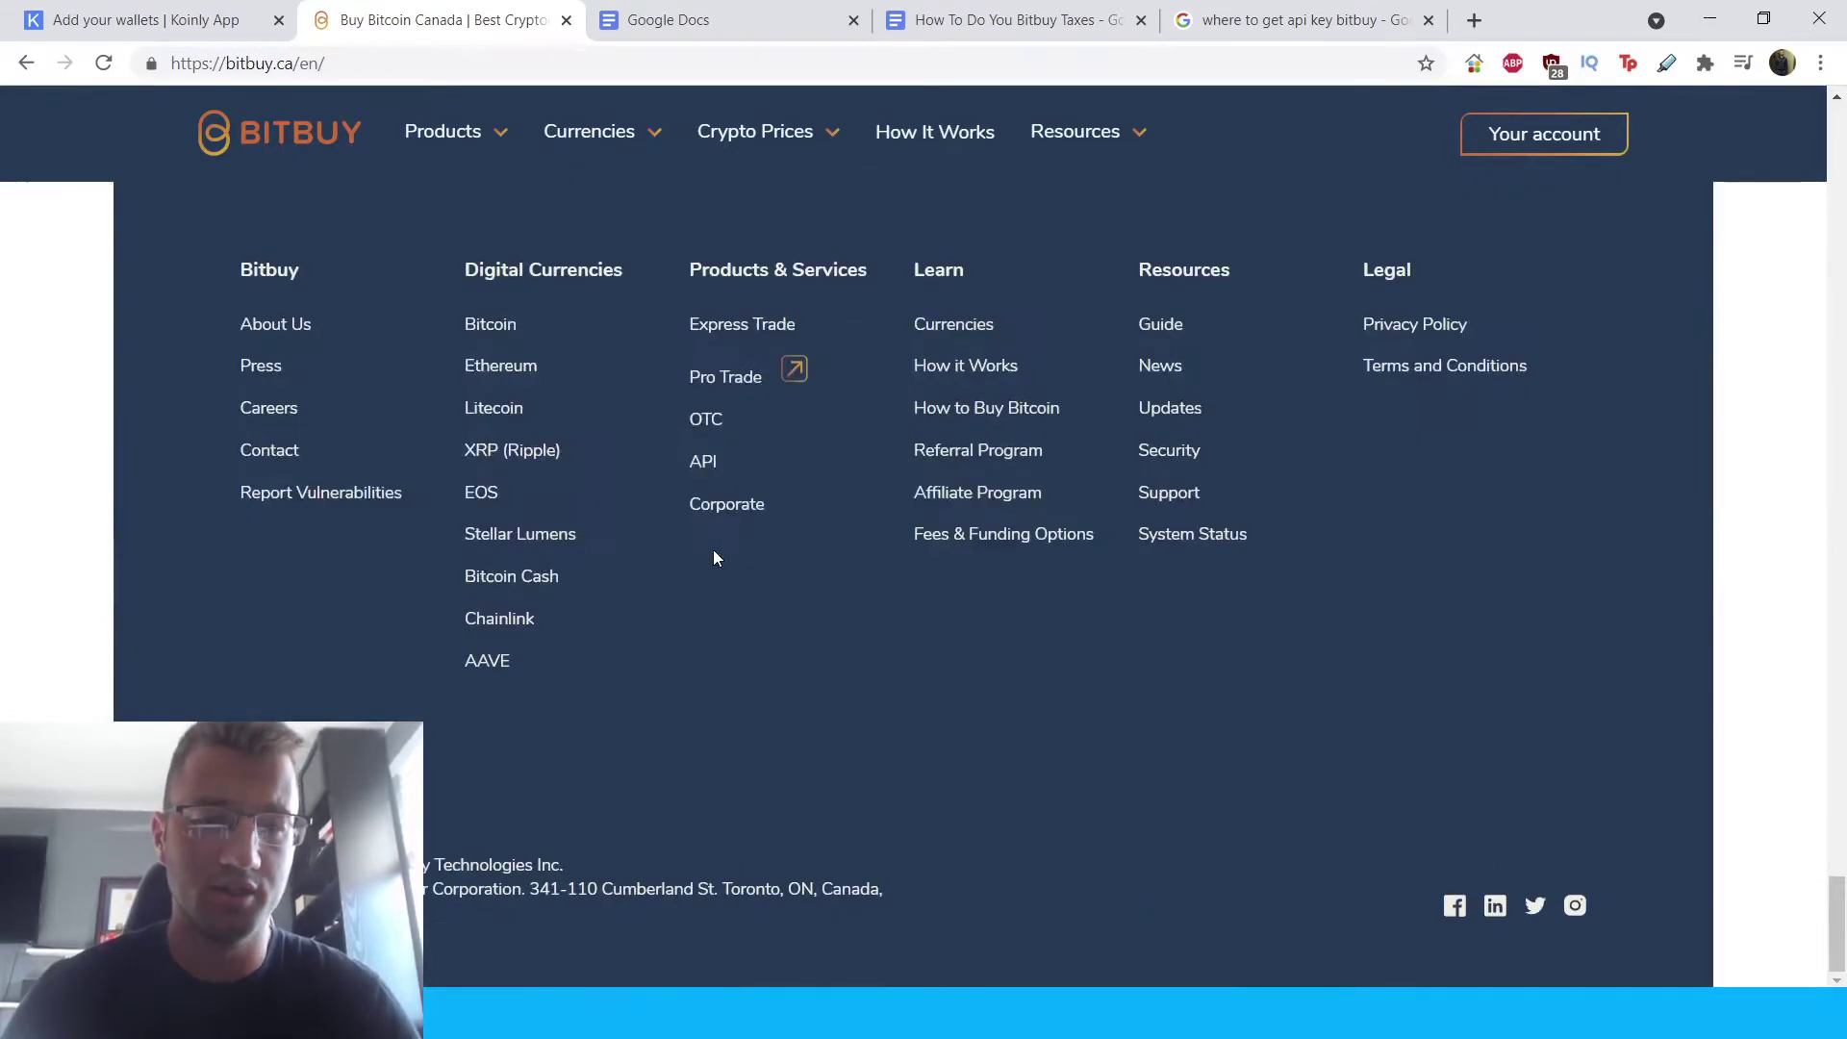
left_click(722, 470)
scroll(834, 539, "down", 6)
scroll(834, 538, "down", 8)
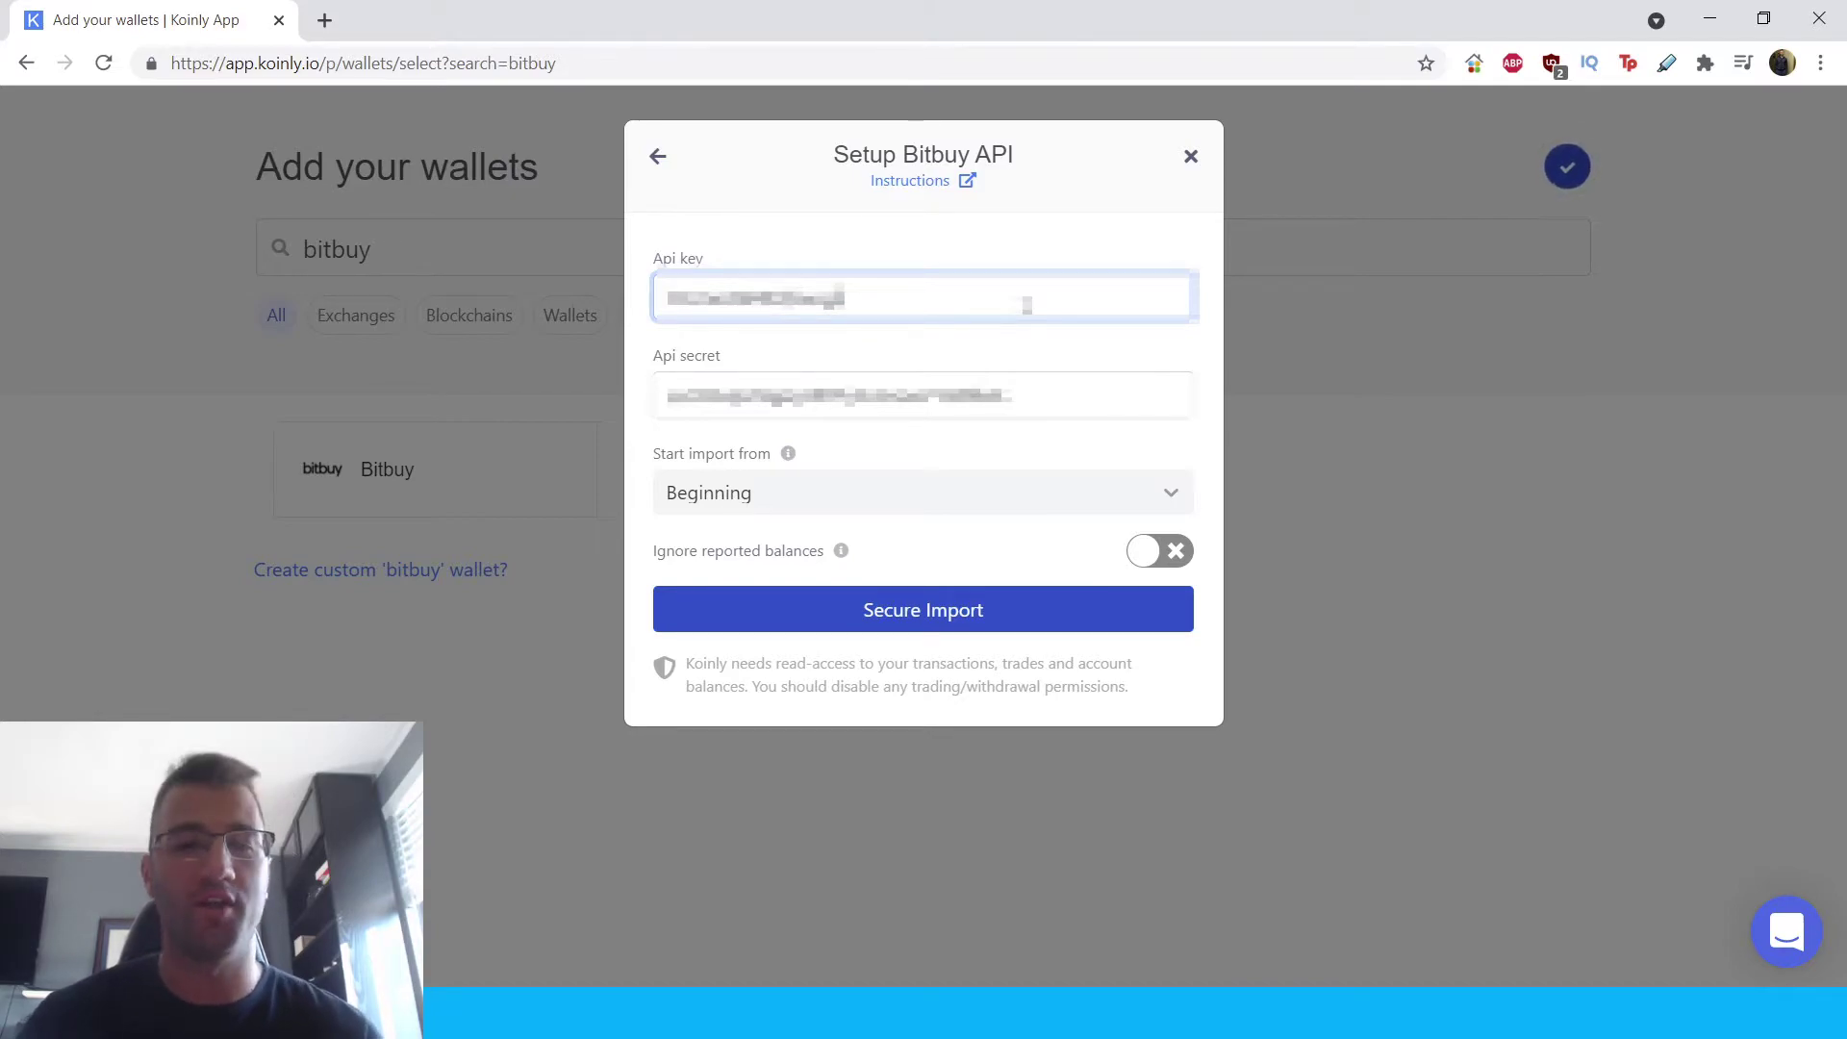
Step: Run the Bitbuy Secure Import, then add a second Bitbuy wallet using Import from file
left_click(923, 607)
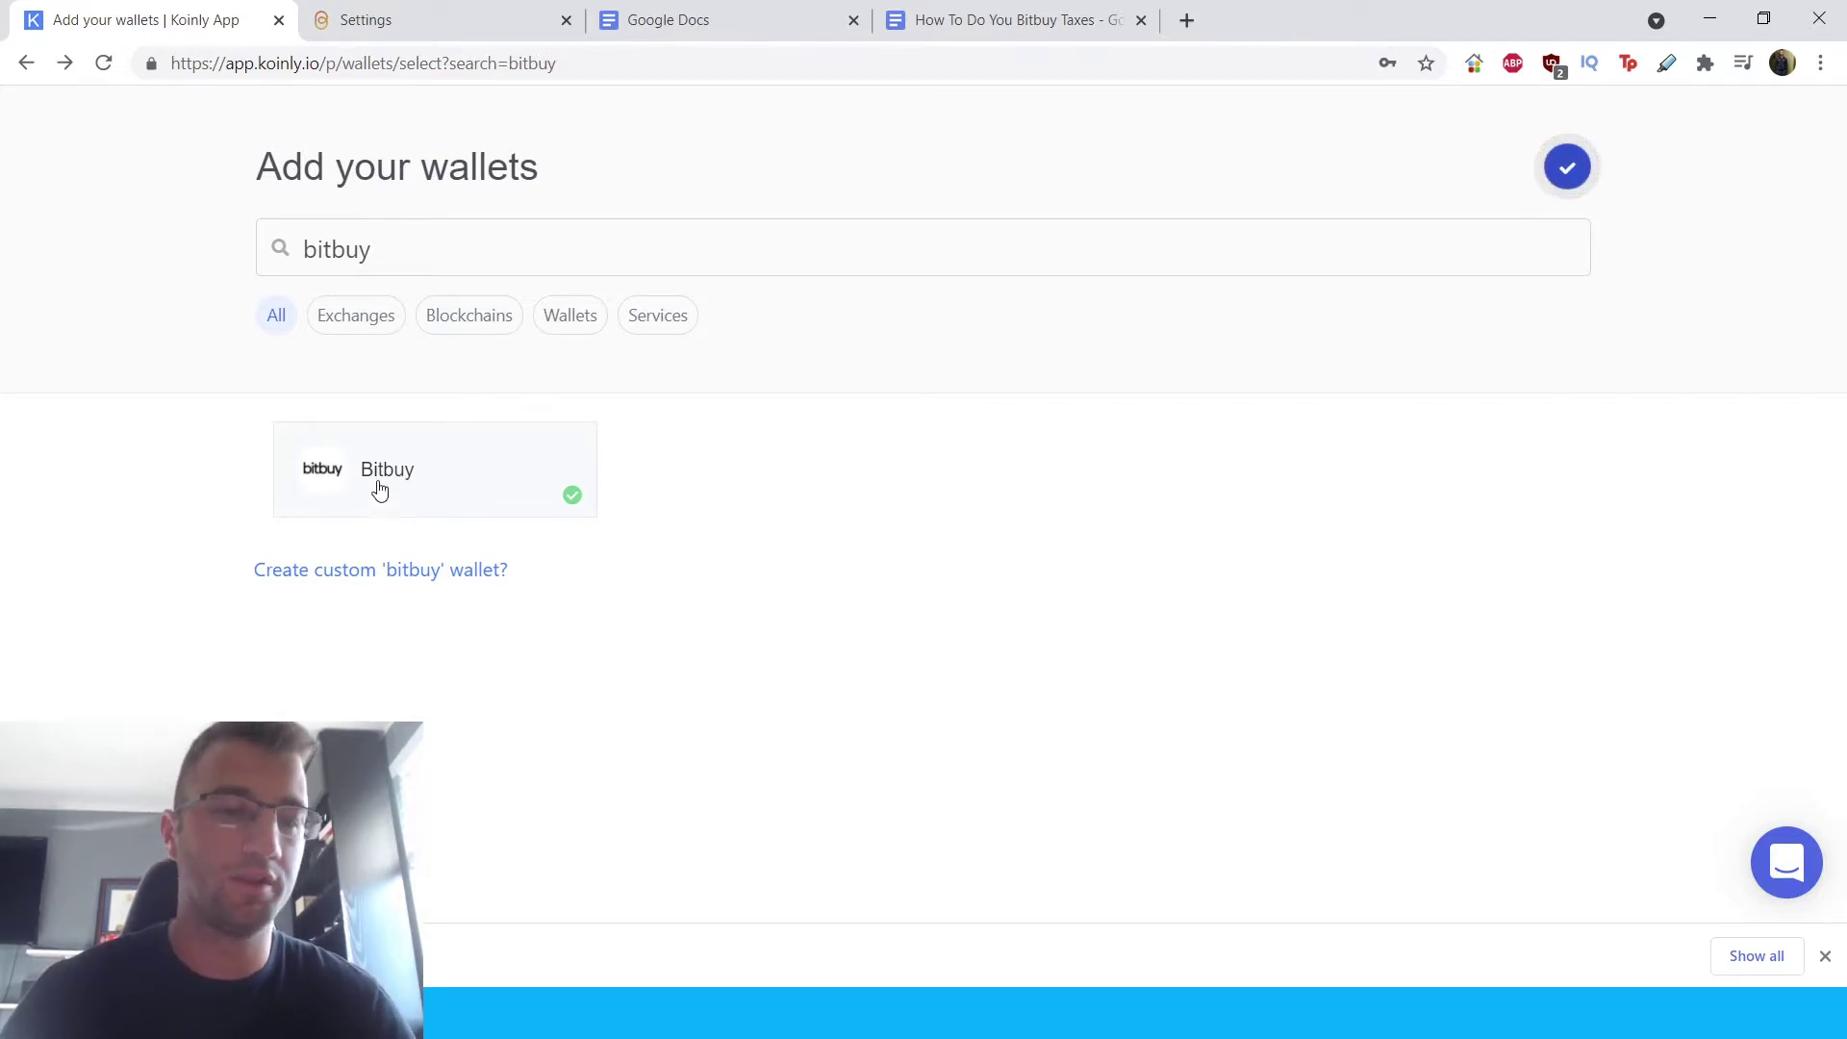
left_click(441, 492)
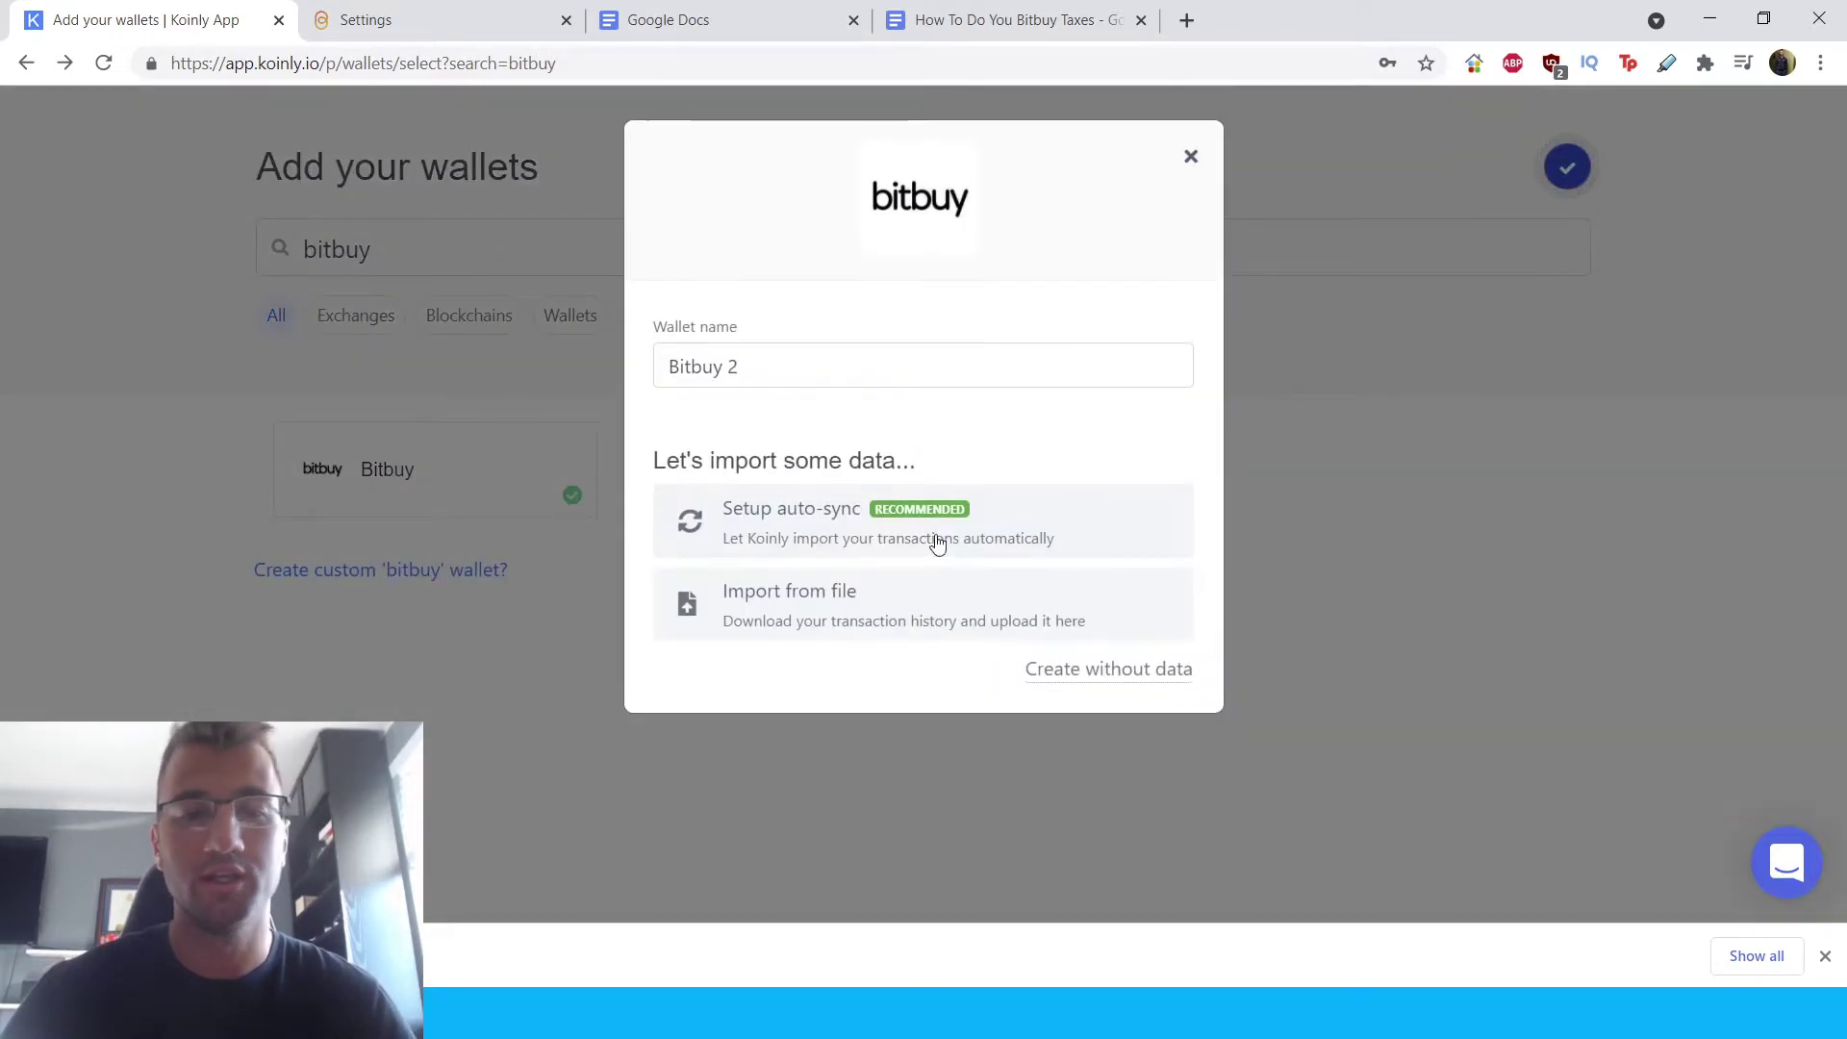
left_click(821, 620)
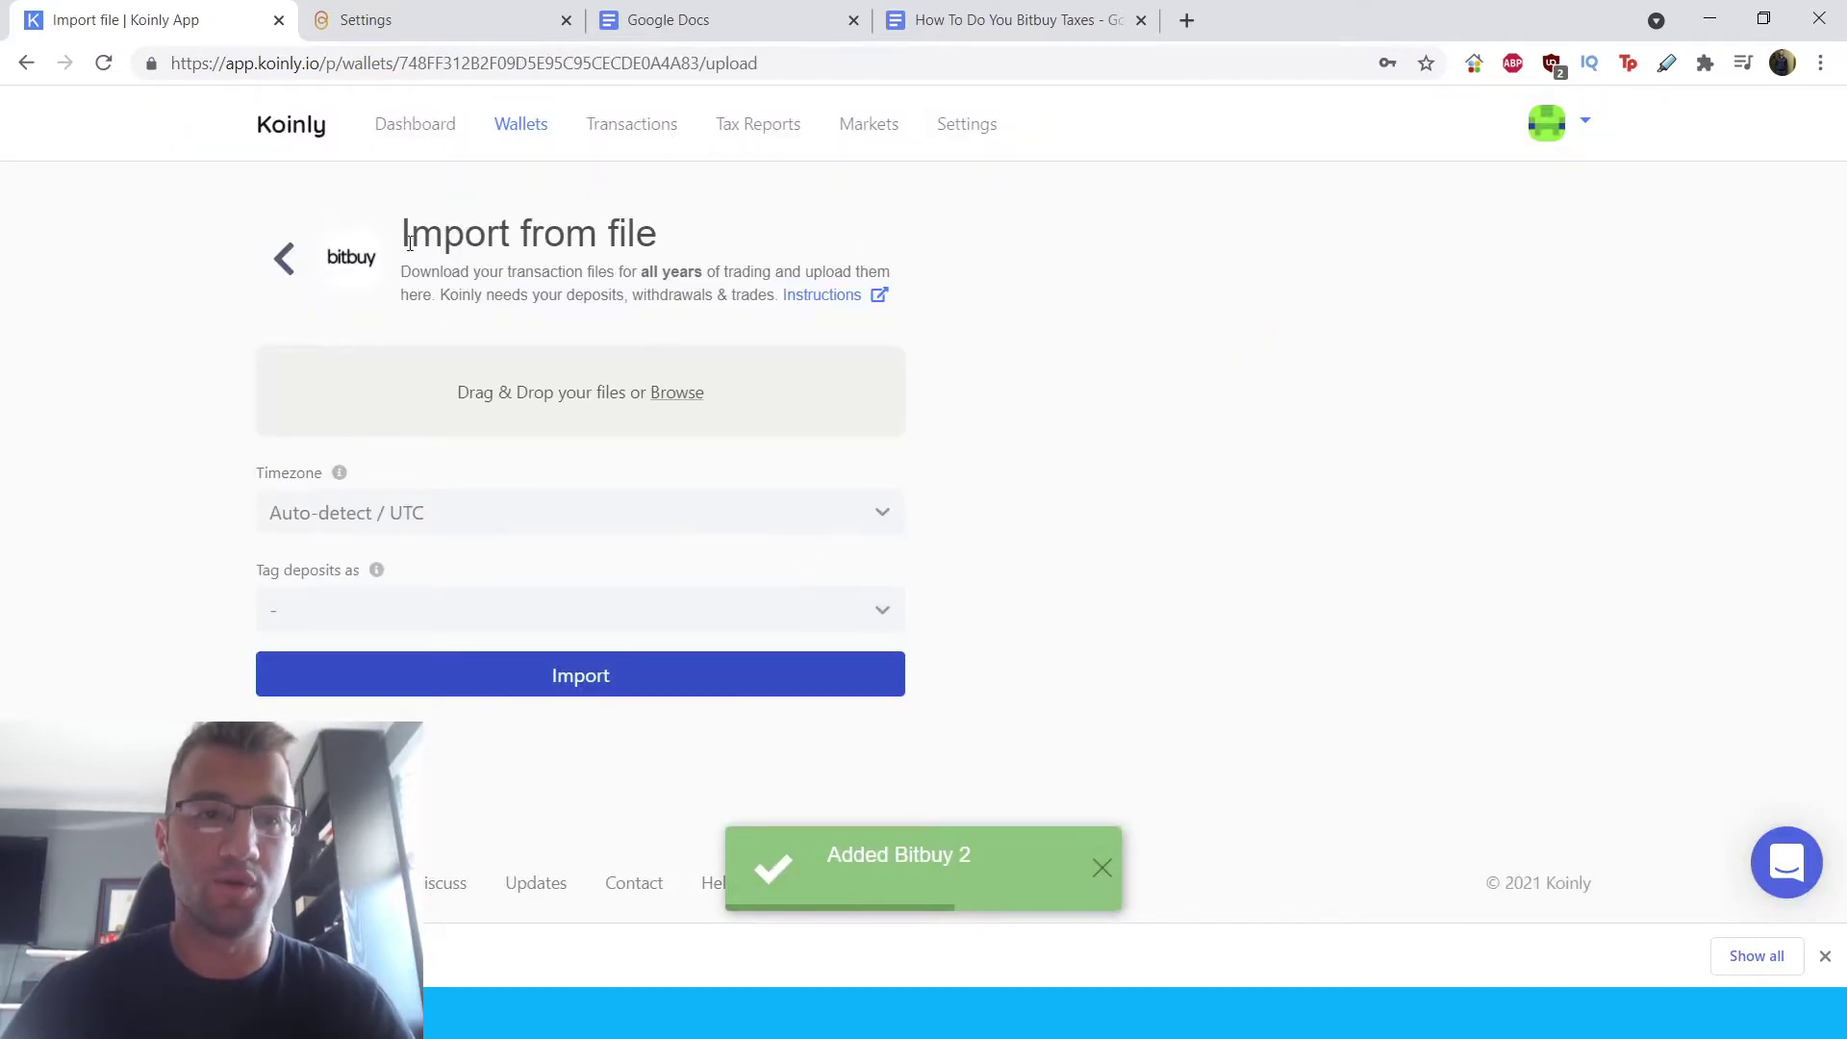
left_click(399, 20)
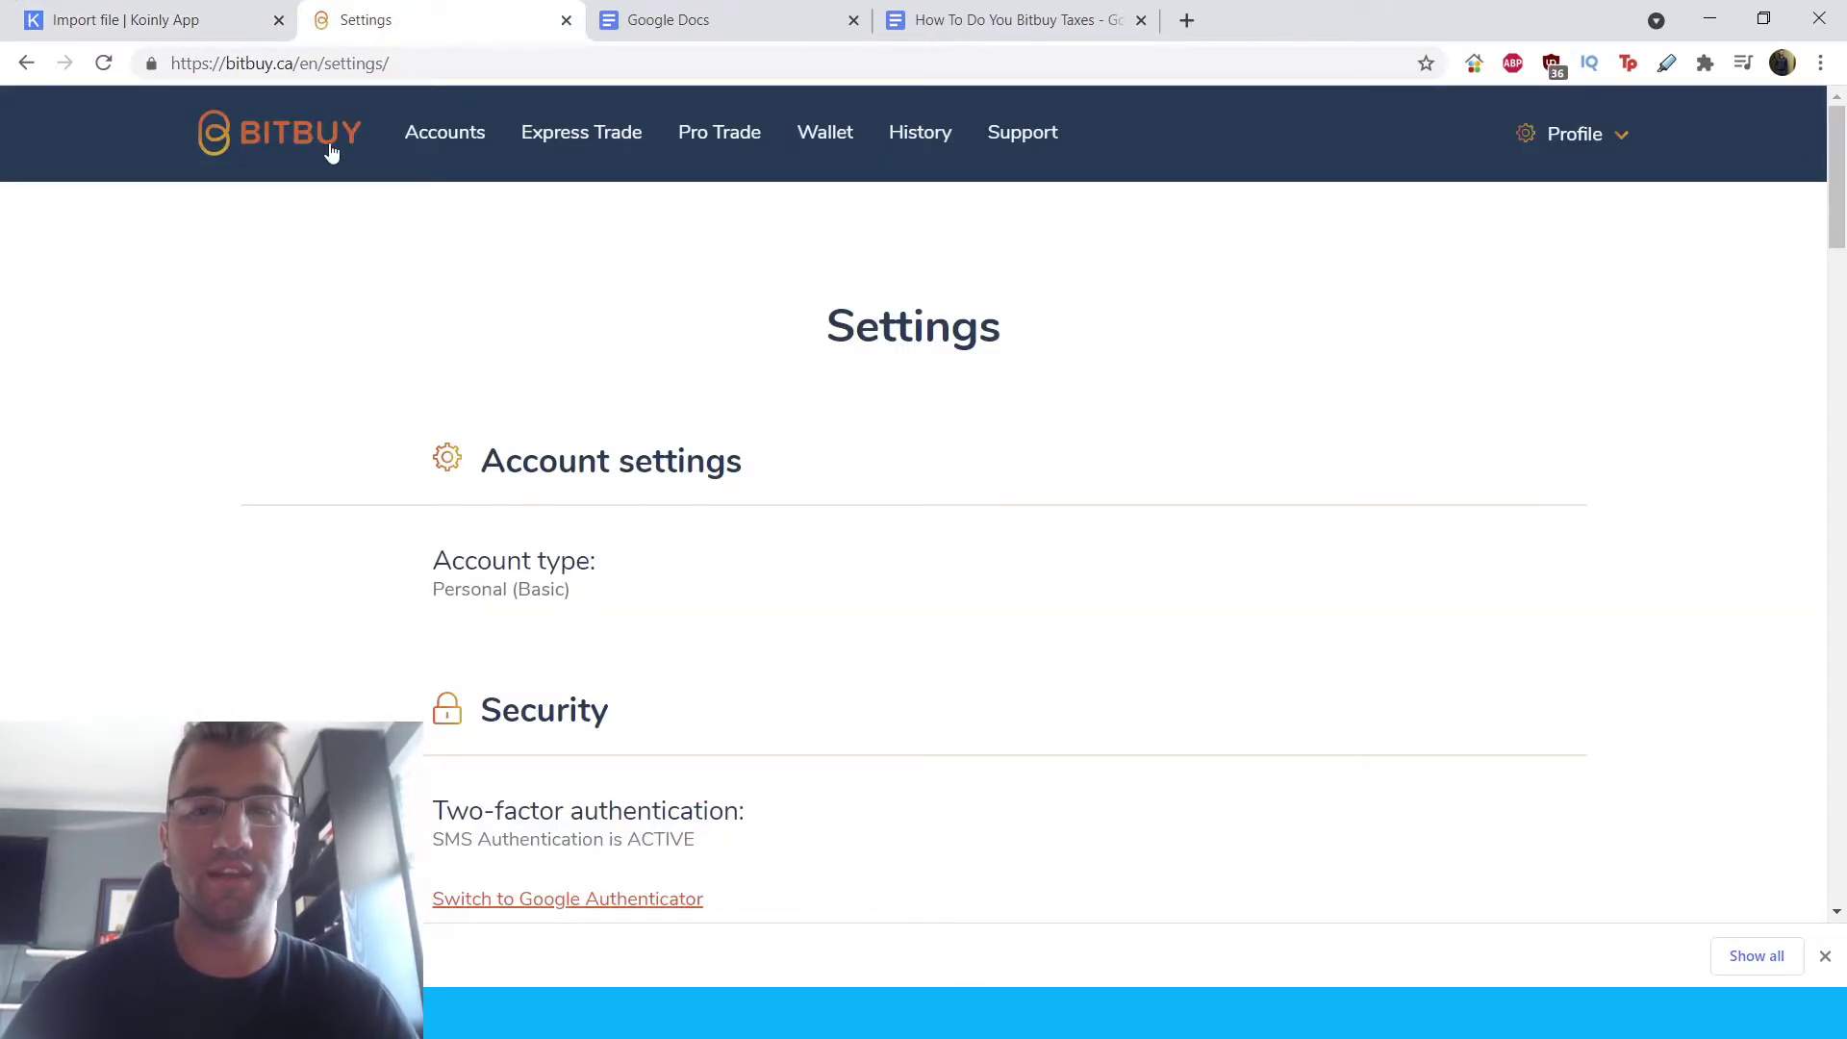
Step: Download and review Bitbuy's 2021 end-of-year report CSV from Settings, then return to Koinly
left_click(1611, 131)
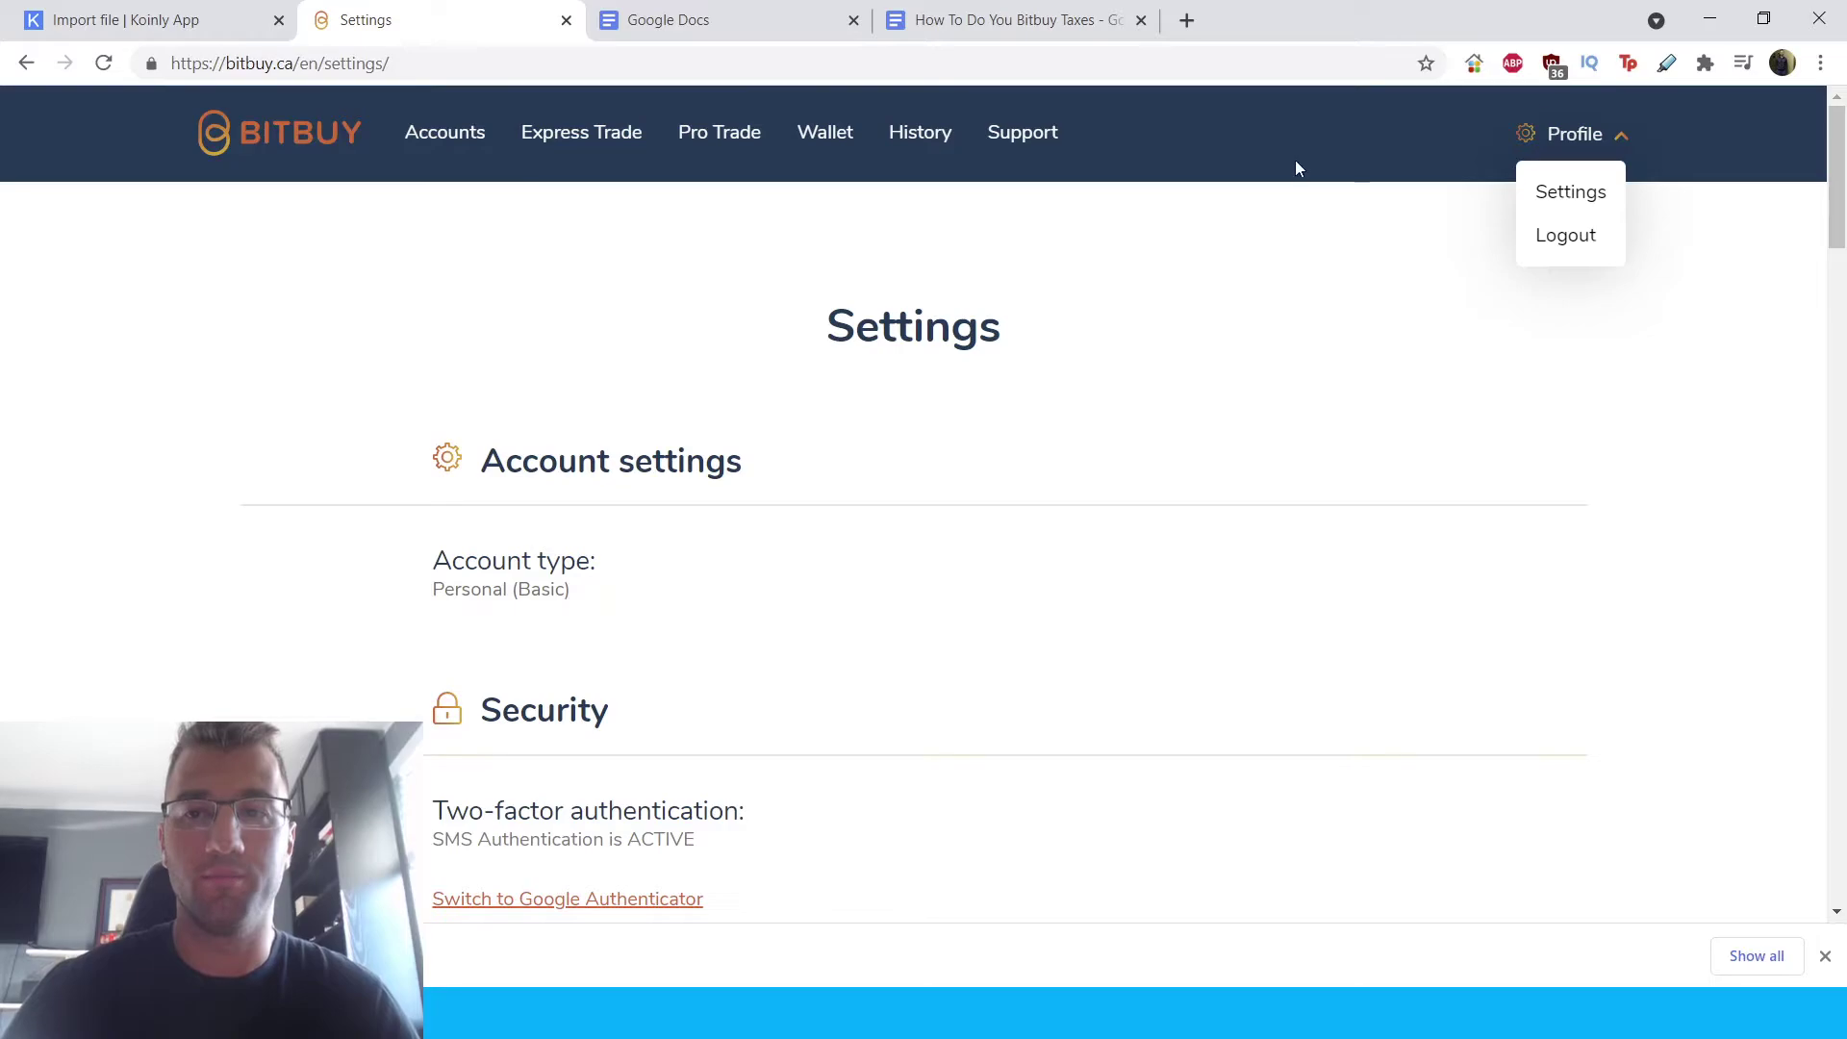
left_click(1529, 191)
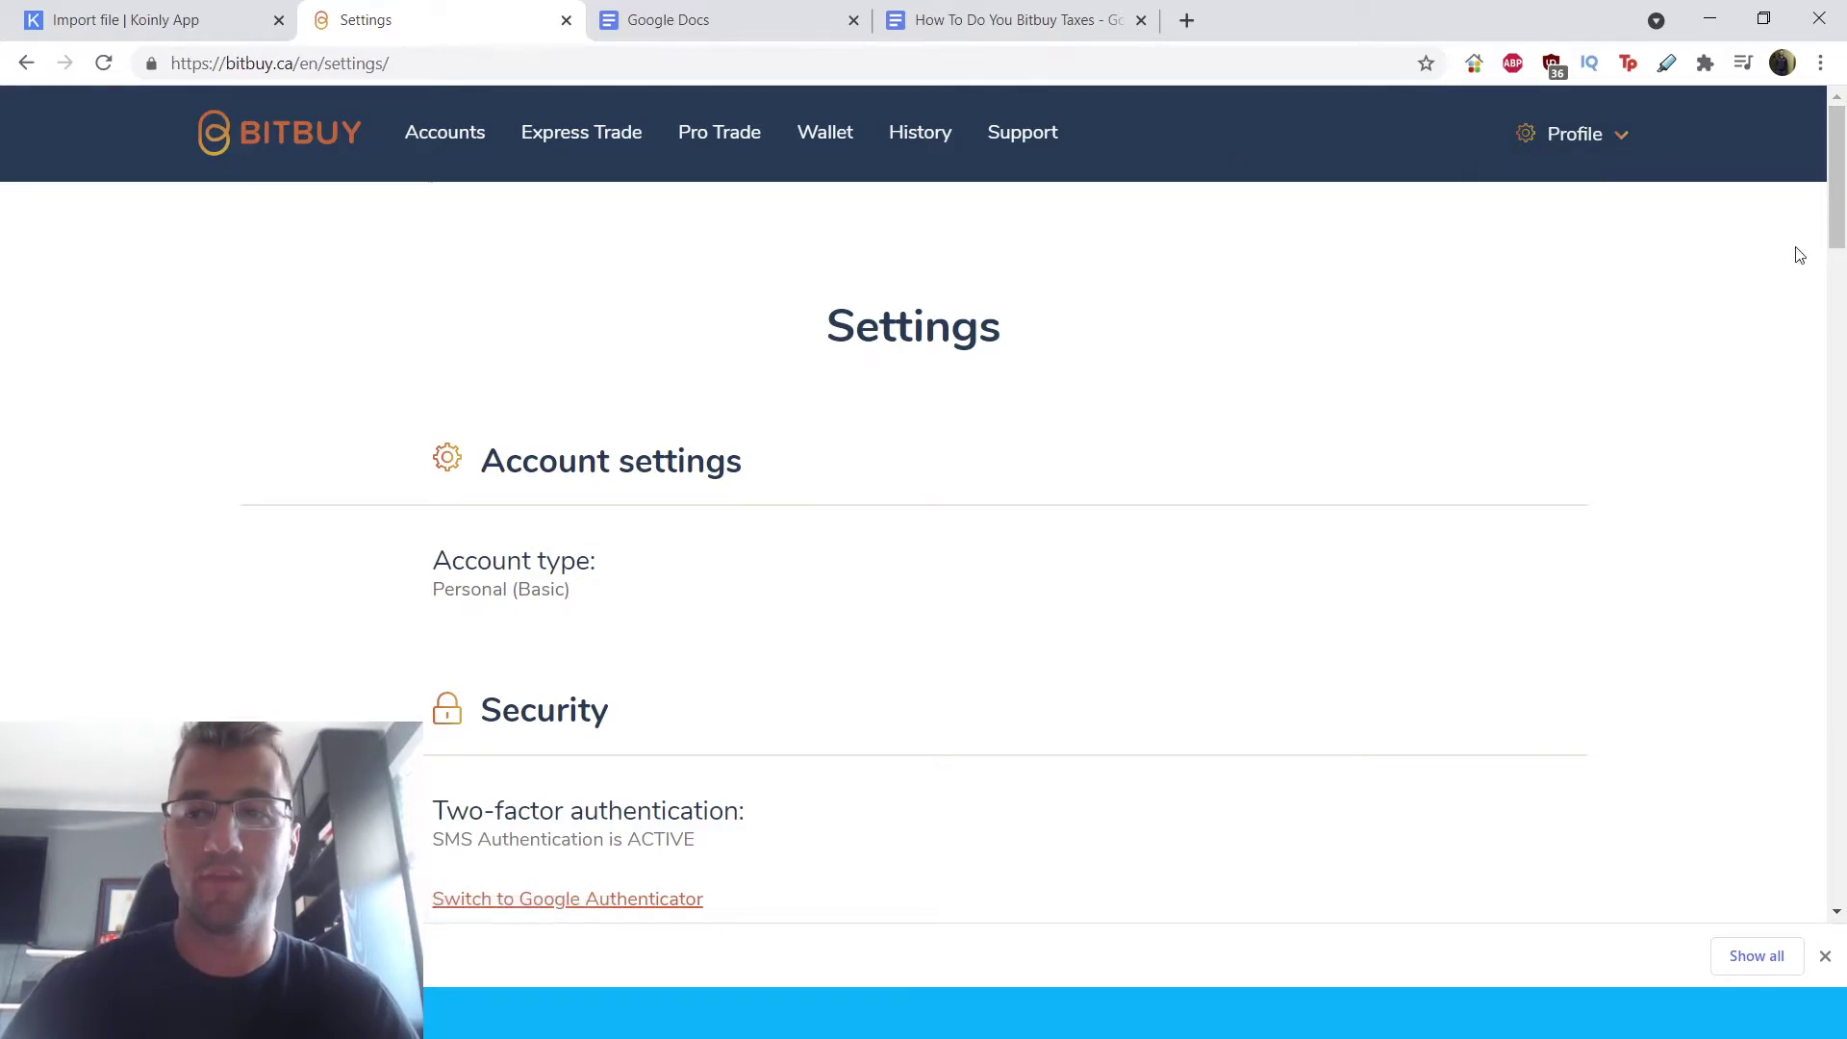
left_click_drag(1837, 173, 1842, 533)
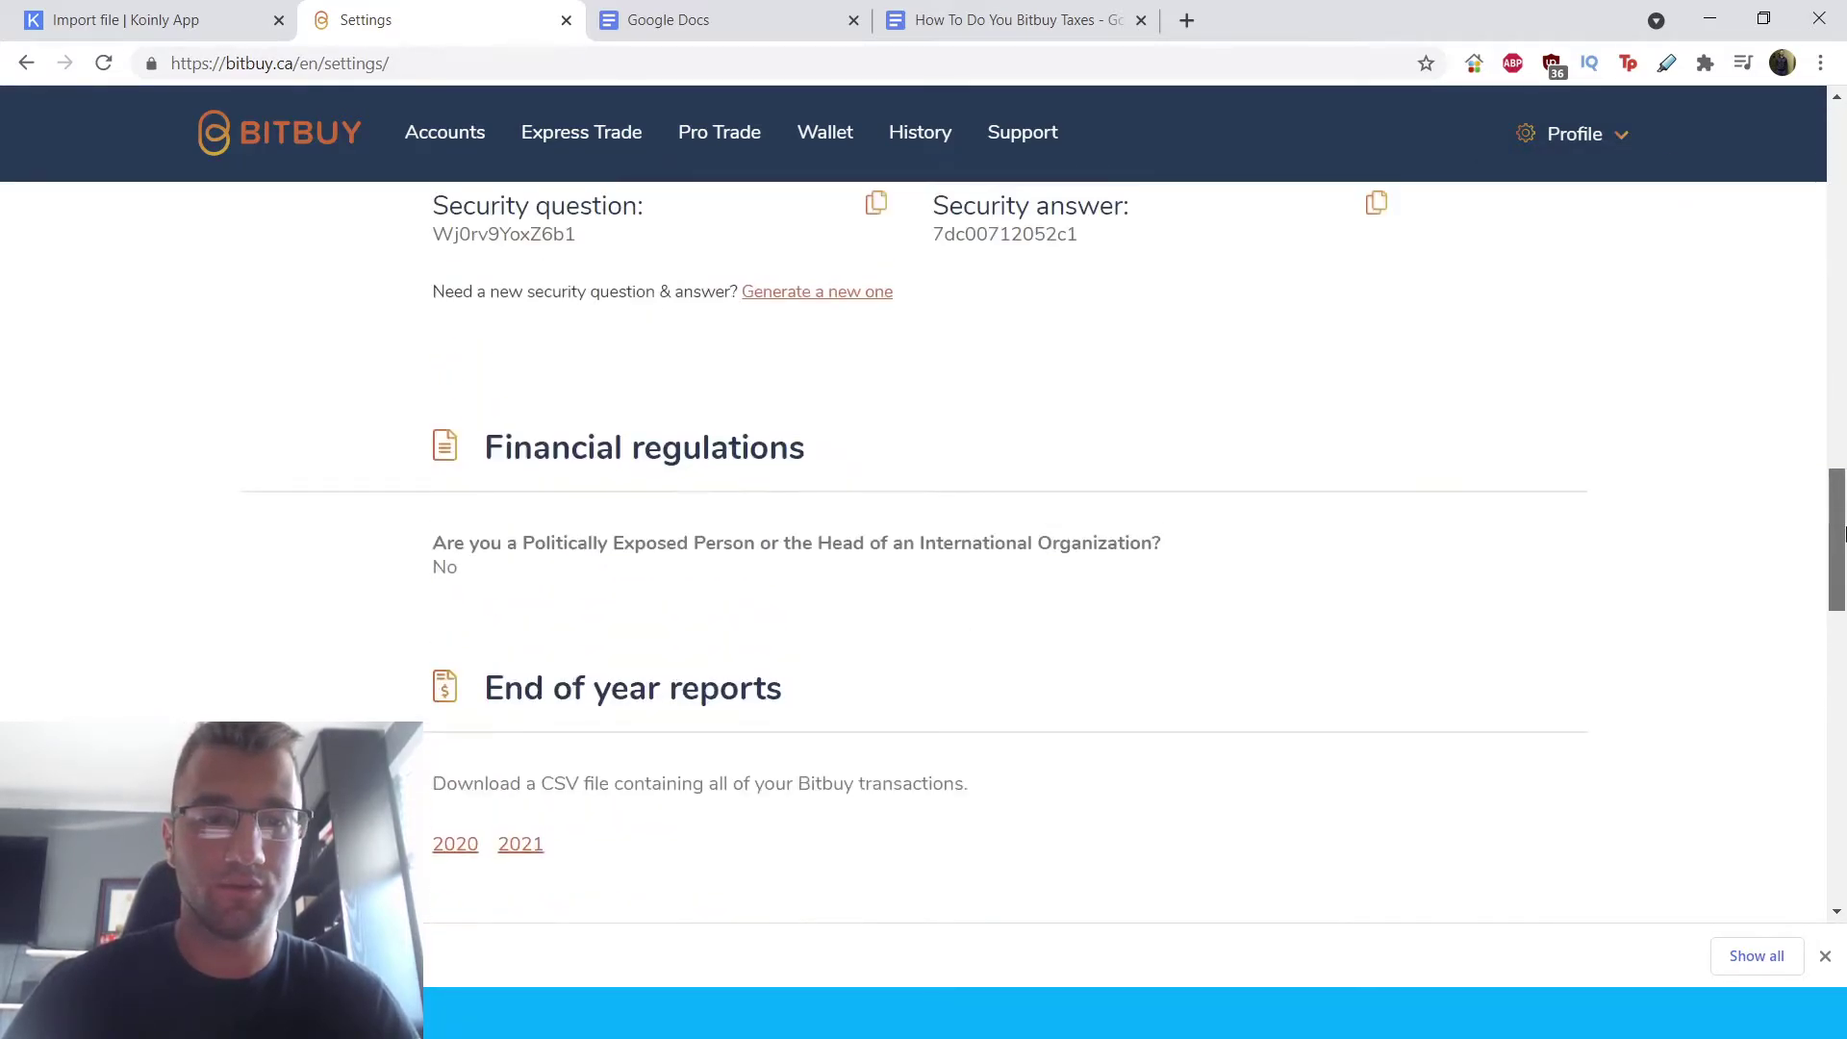
scroll(439, 632, "down", 1)
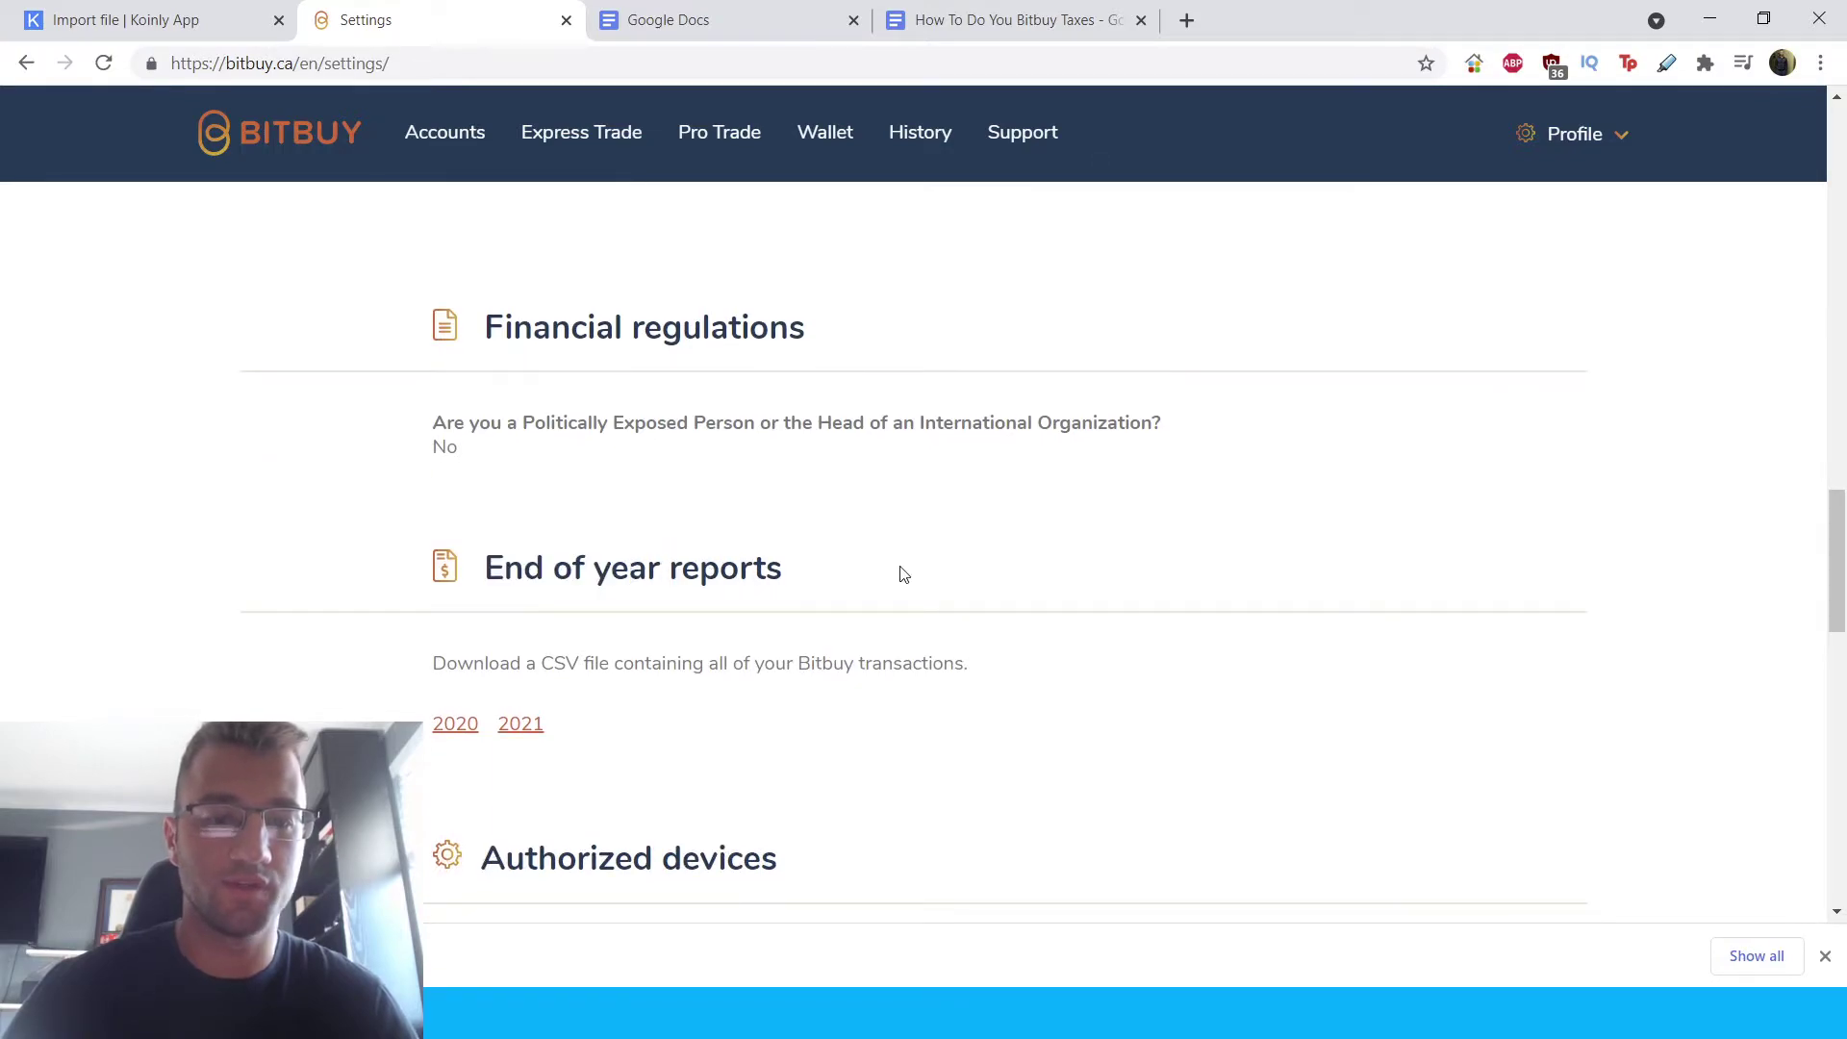
scroll(904, 574, "down", 1)
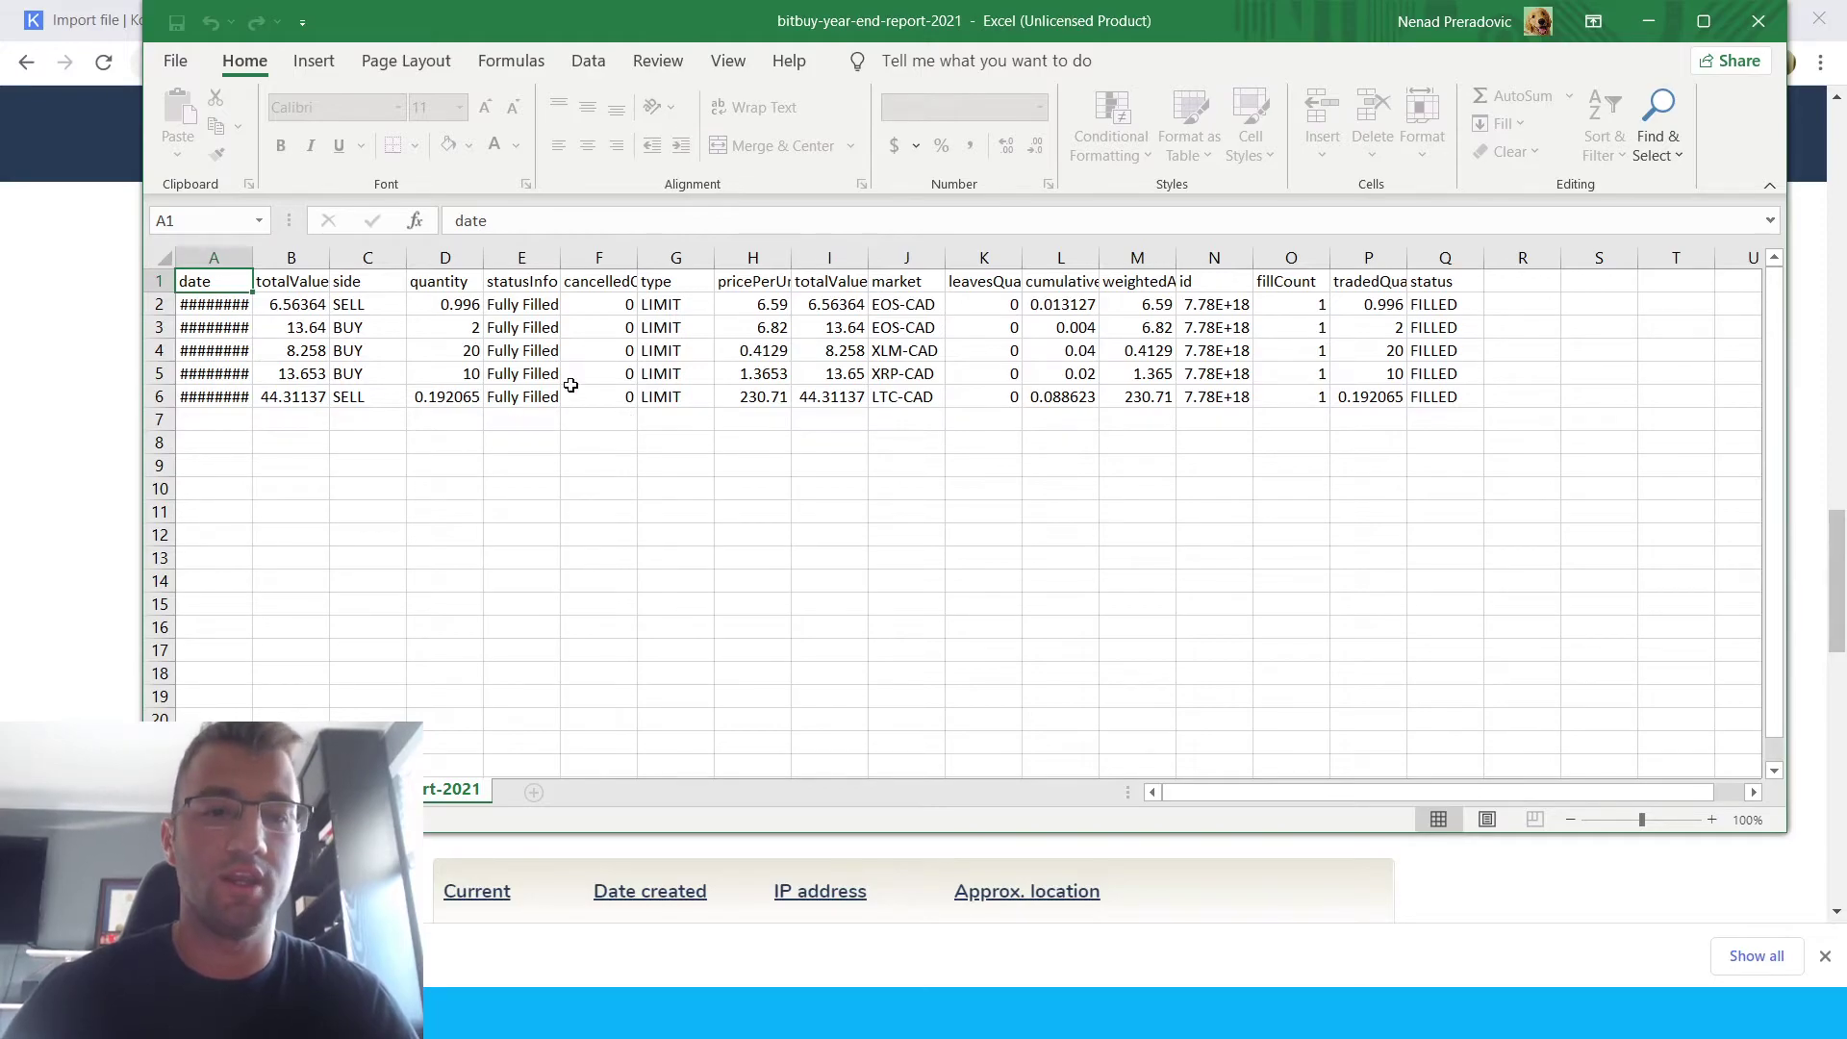
key("alt+Tab")
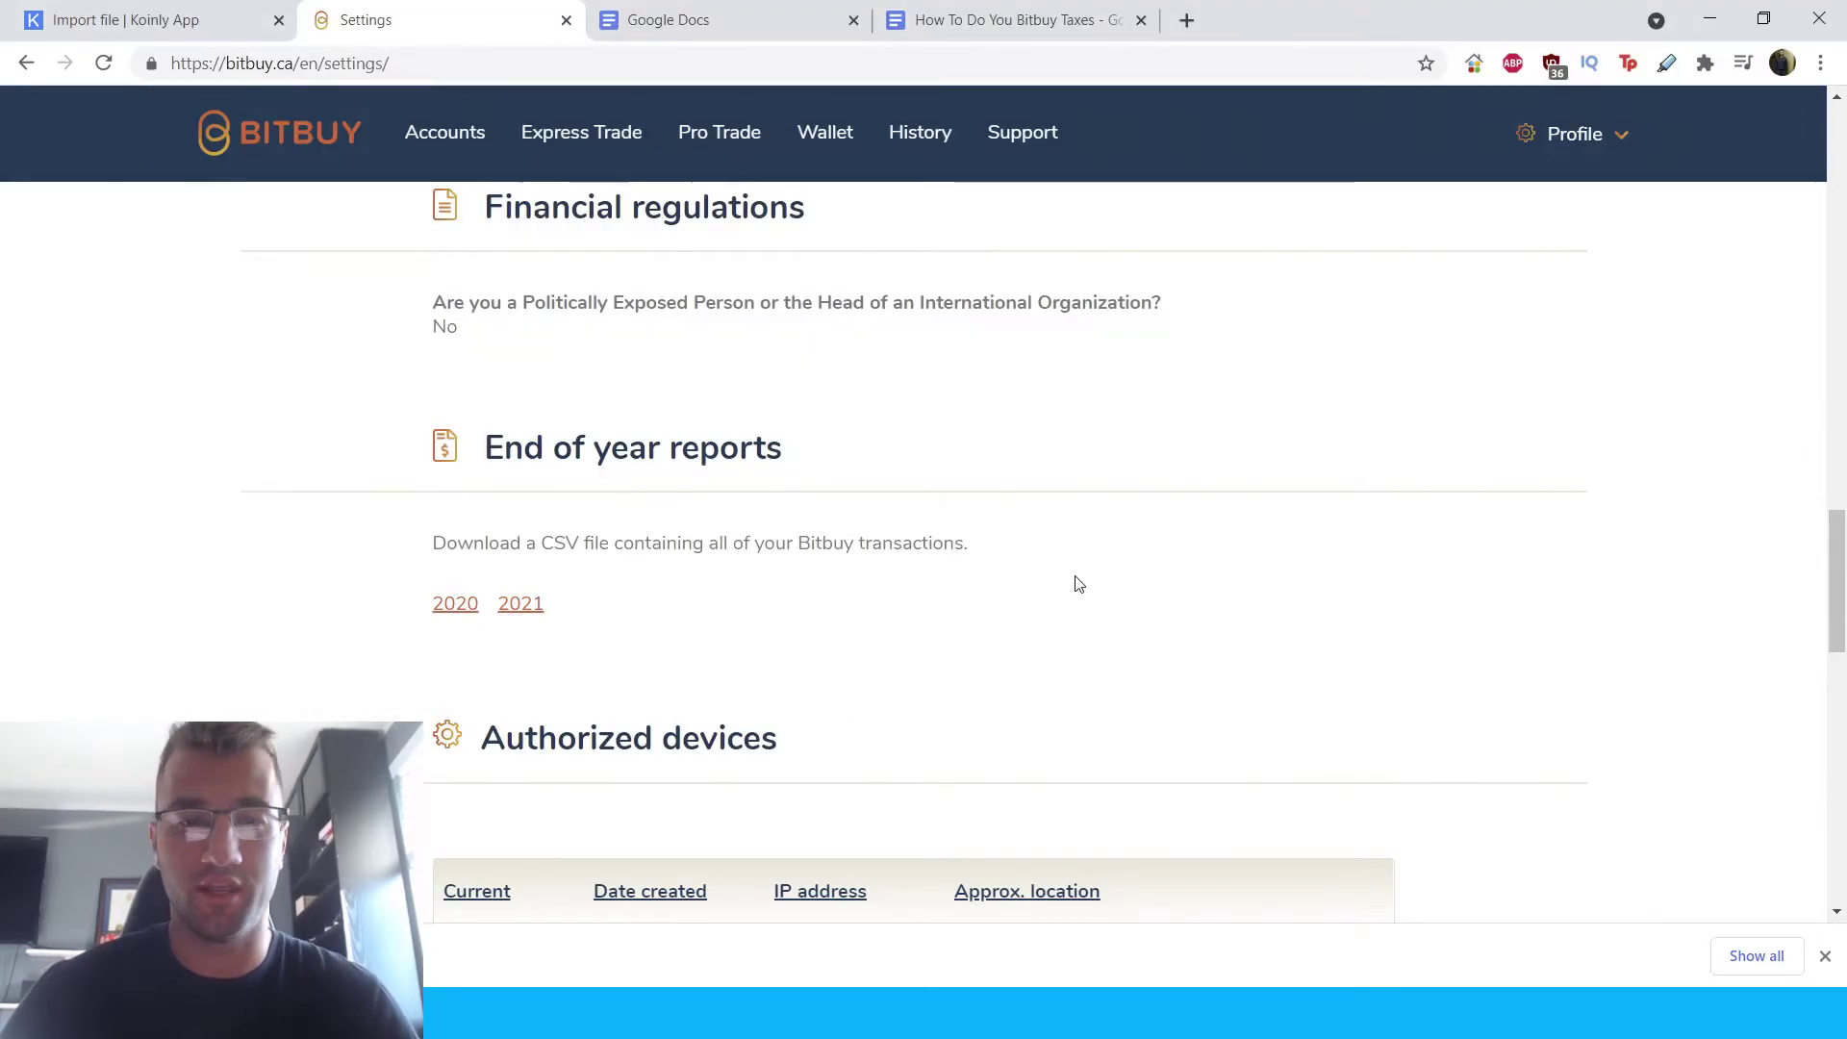
left_click(113, 24)
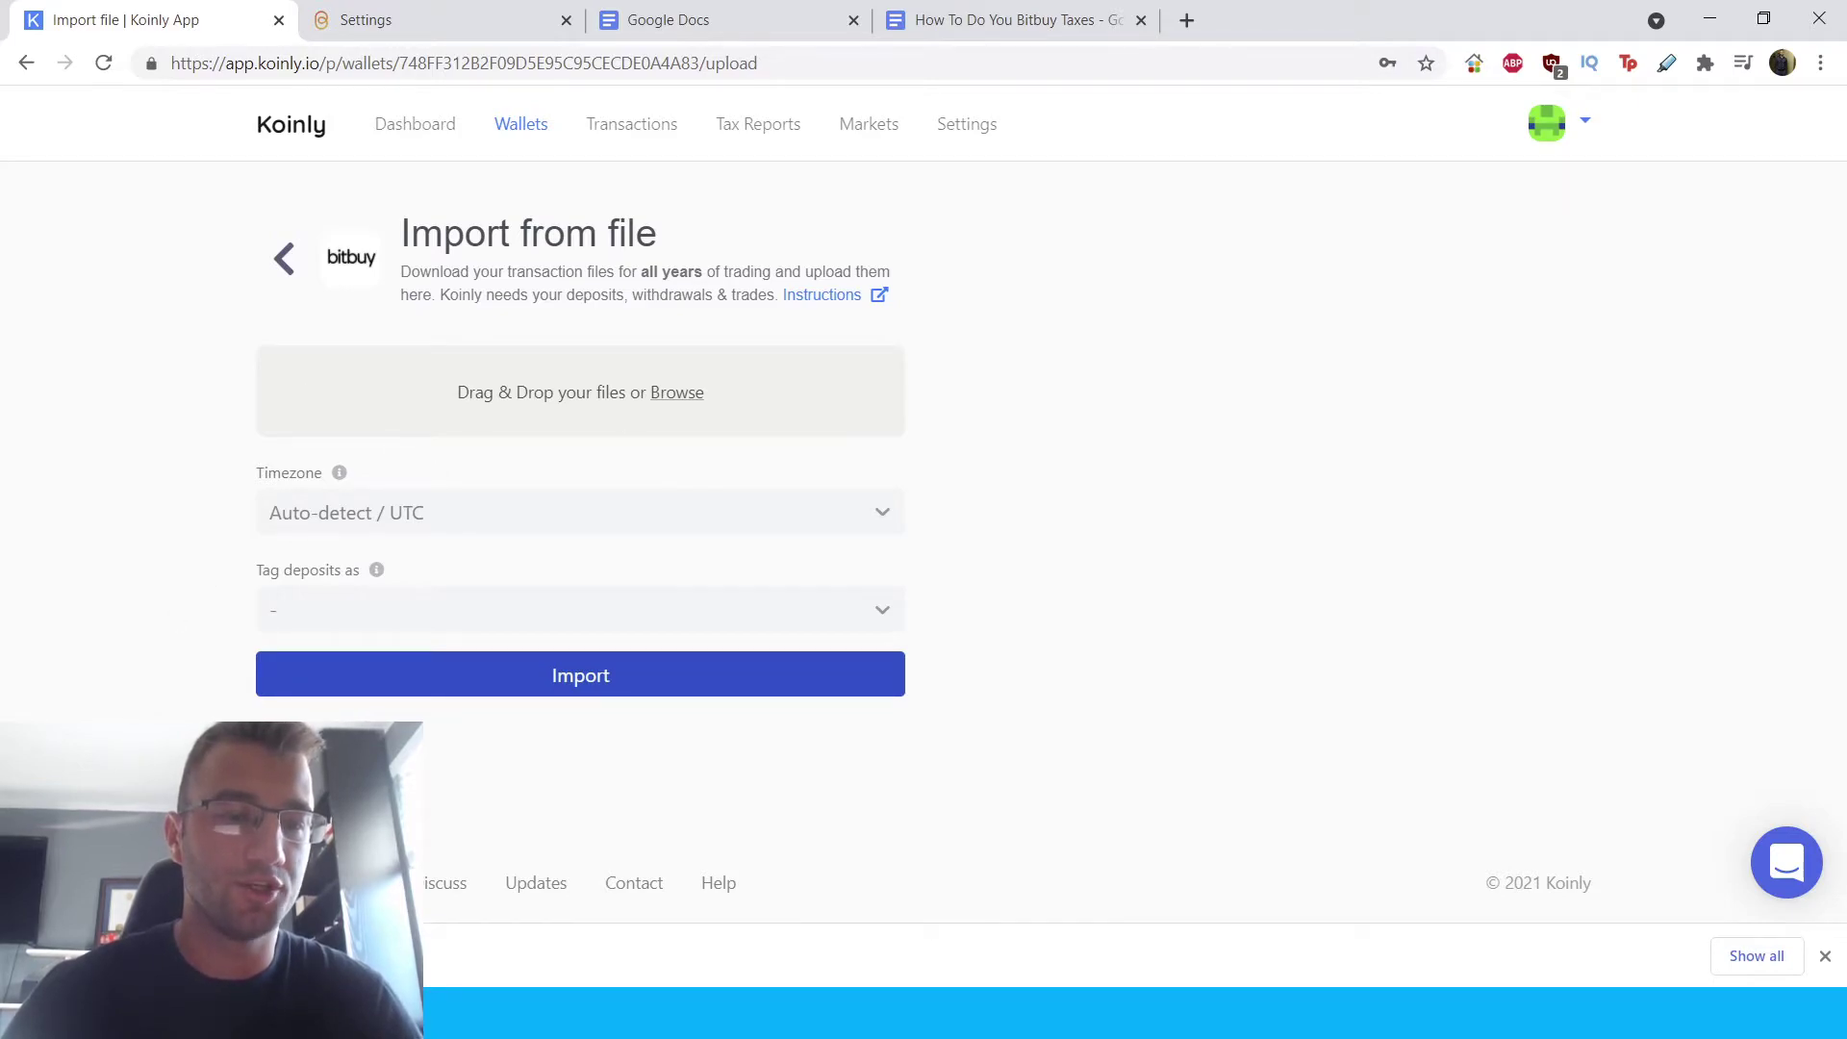
Step: Import the Bitbuy year-end CSV into Bitbuy 2, review its 5-transaction summary, and return to Wallets
left_click_drag(115, 955, 562, 392)
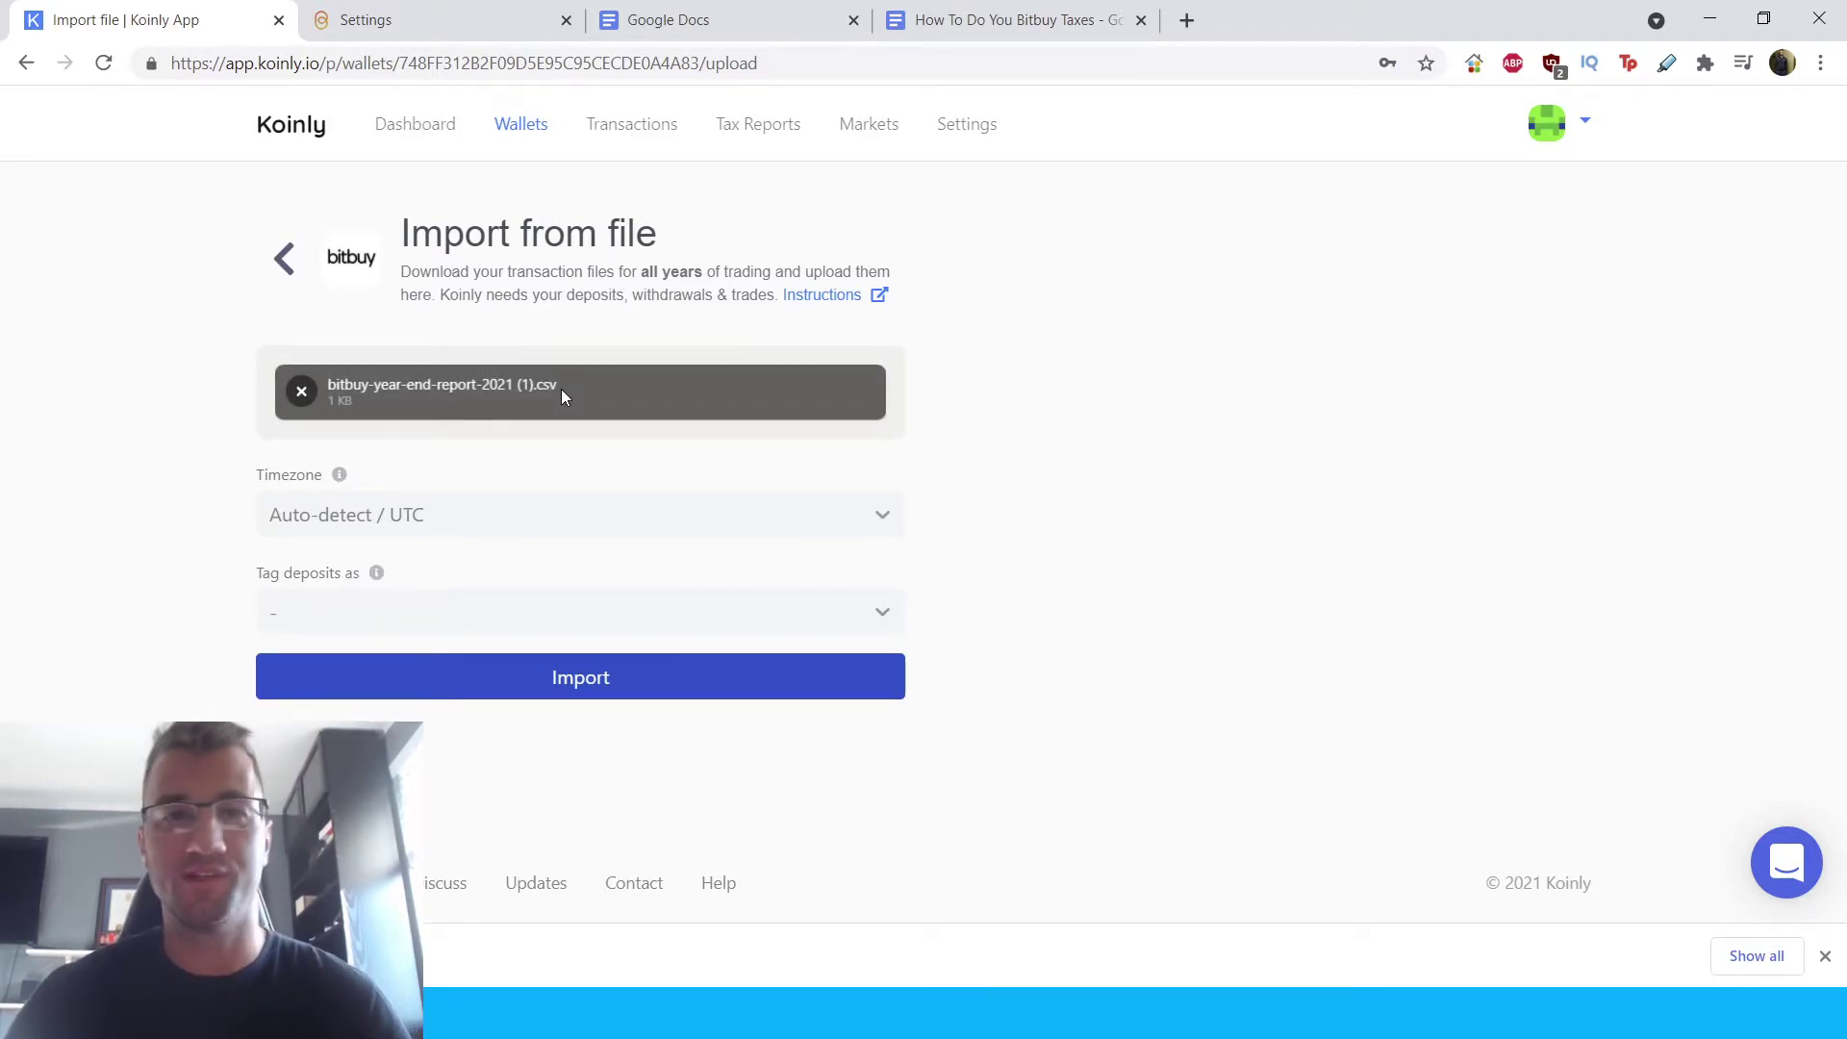
left_click(597, 687)
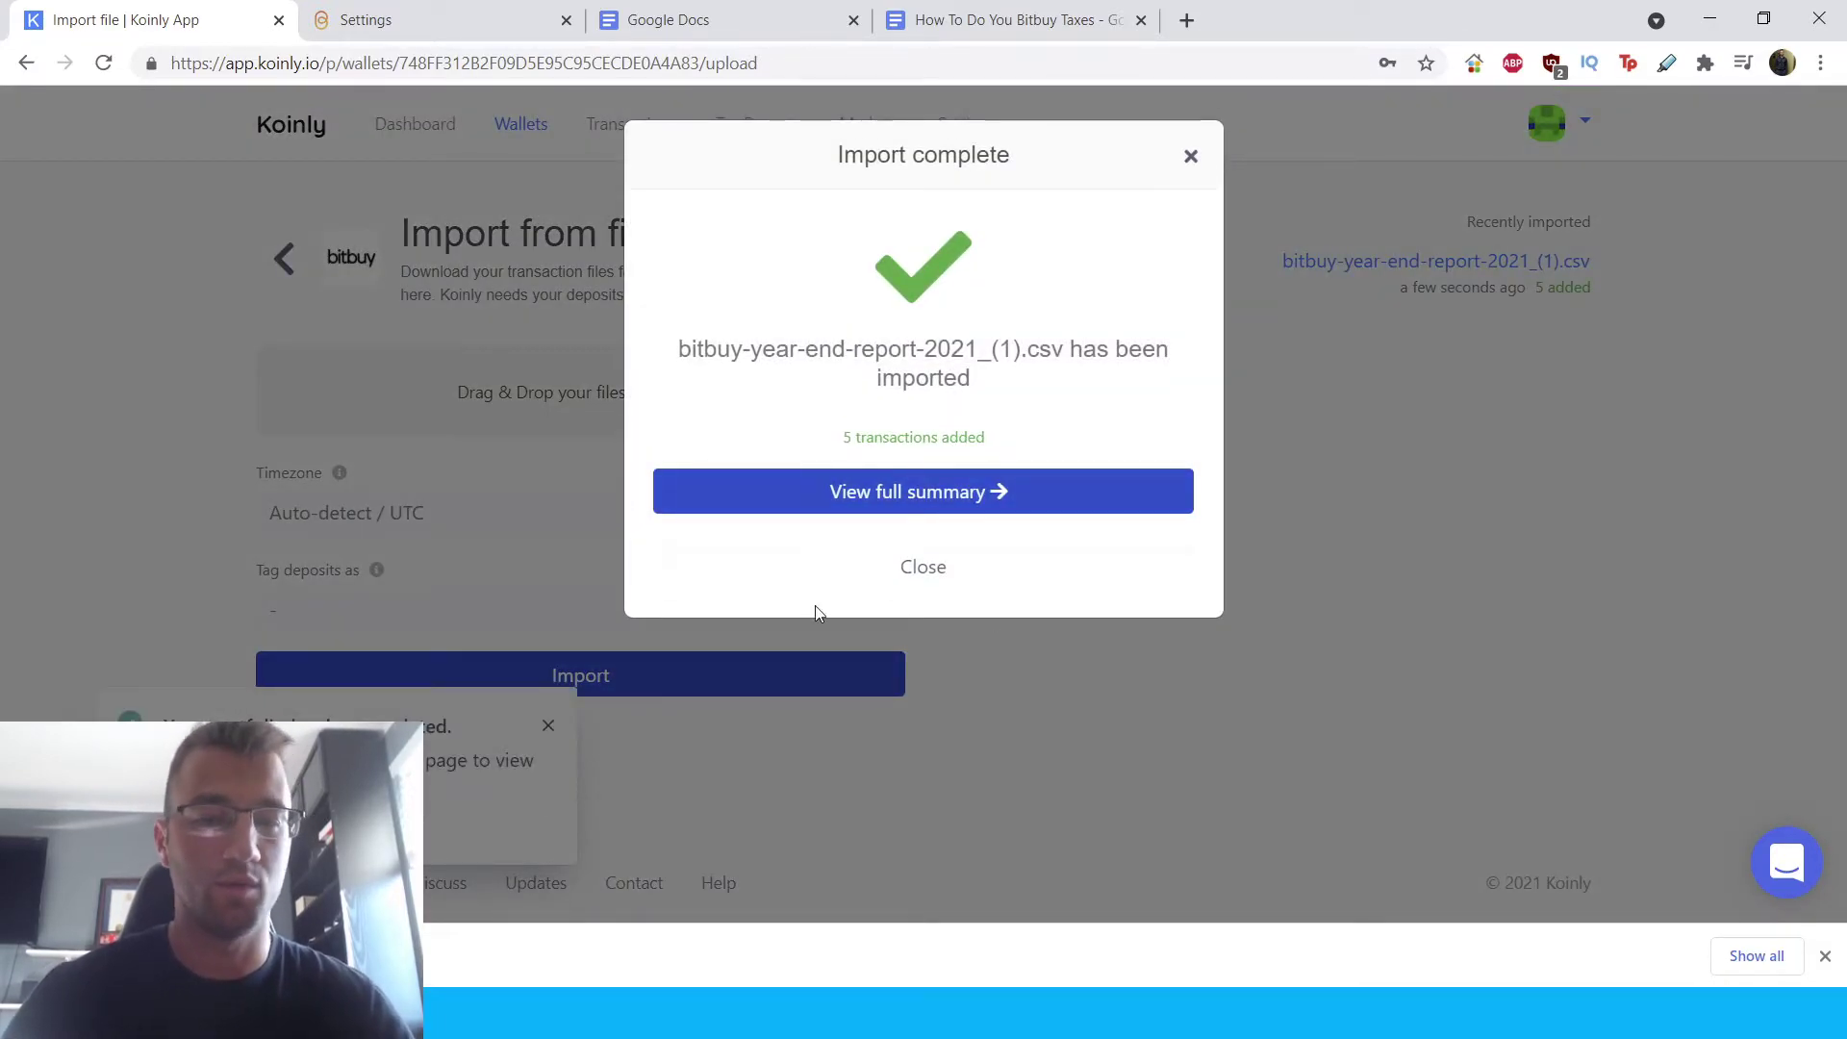
left_click(897, 504)
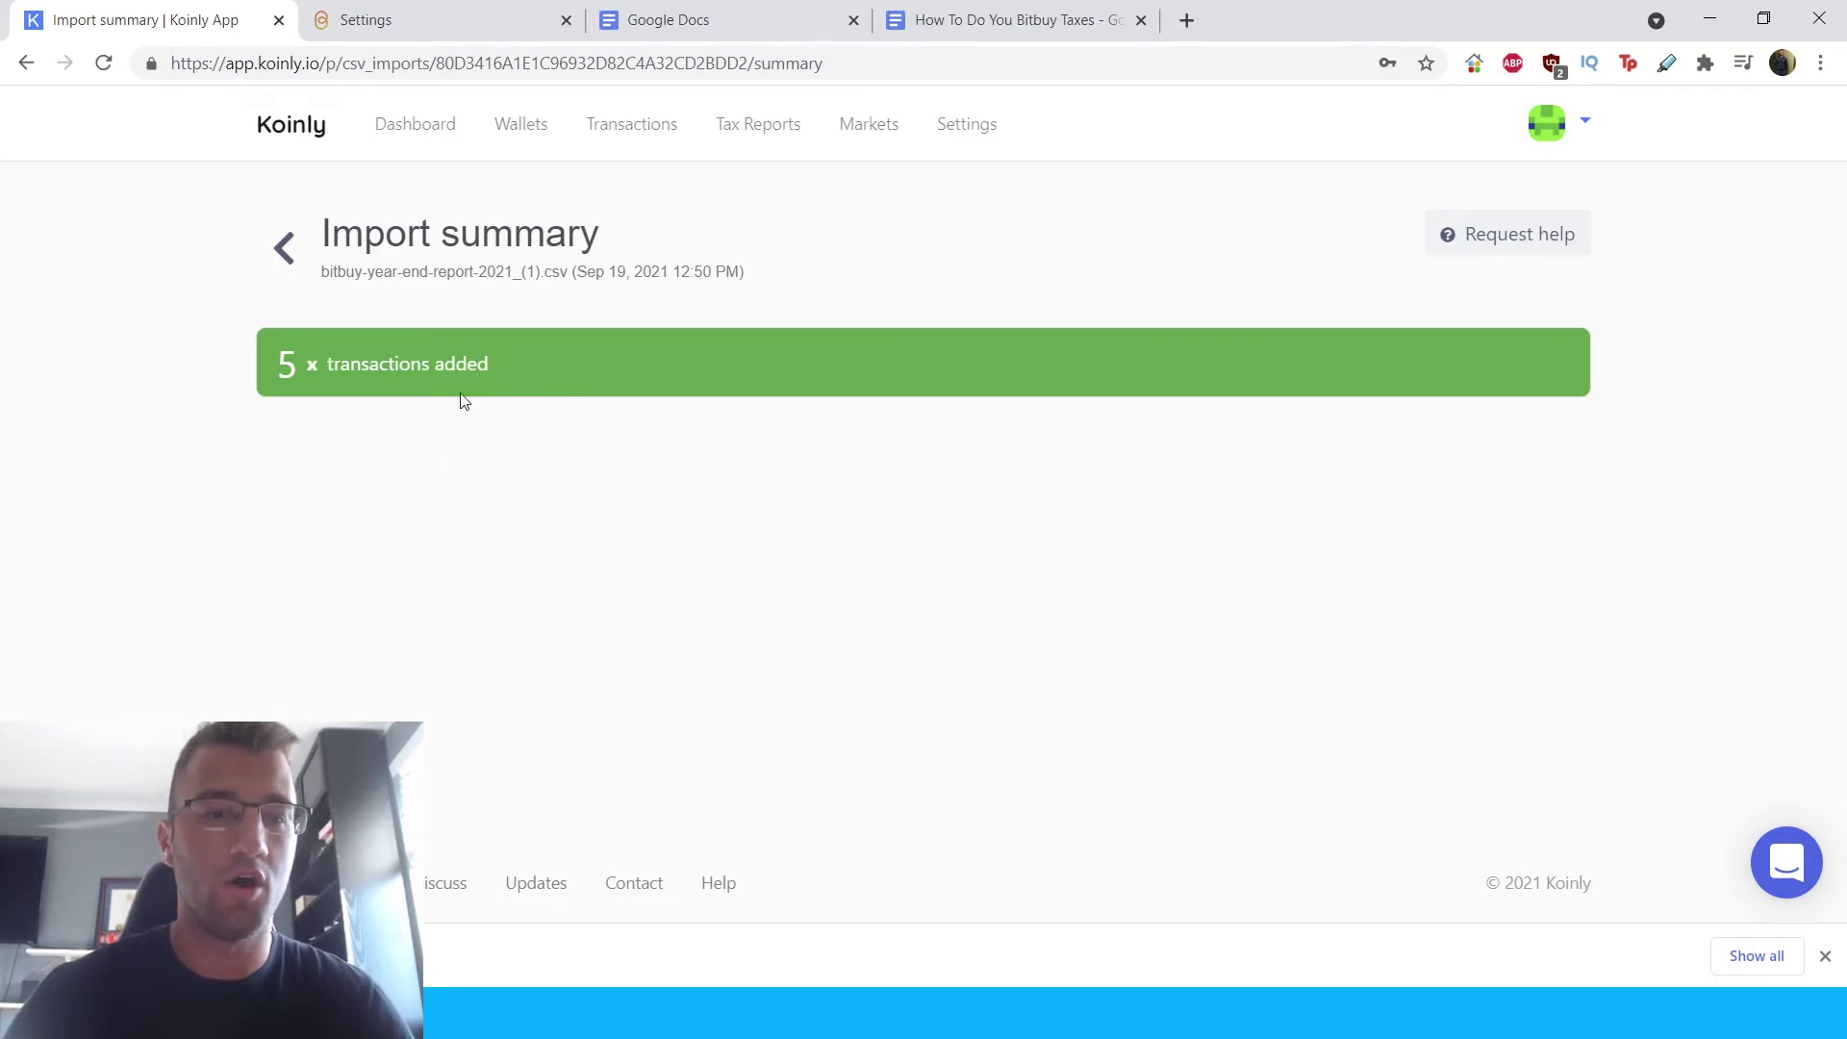
left_click(522, 125)
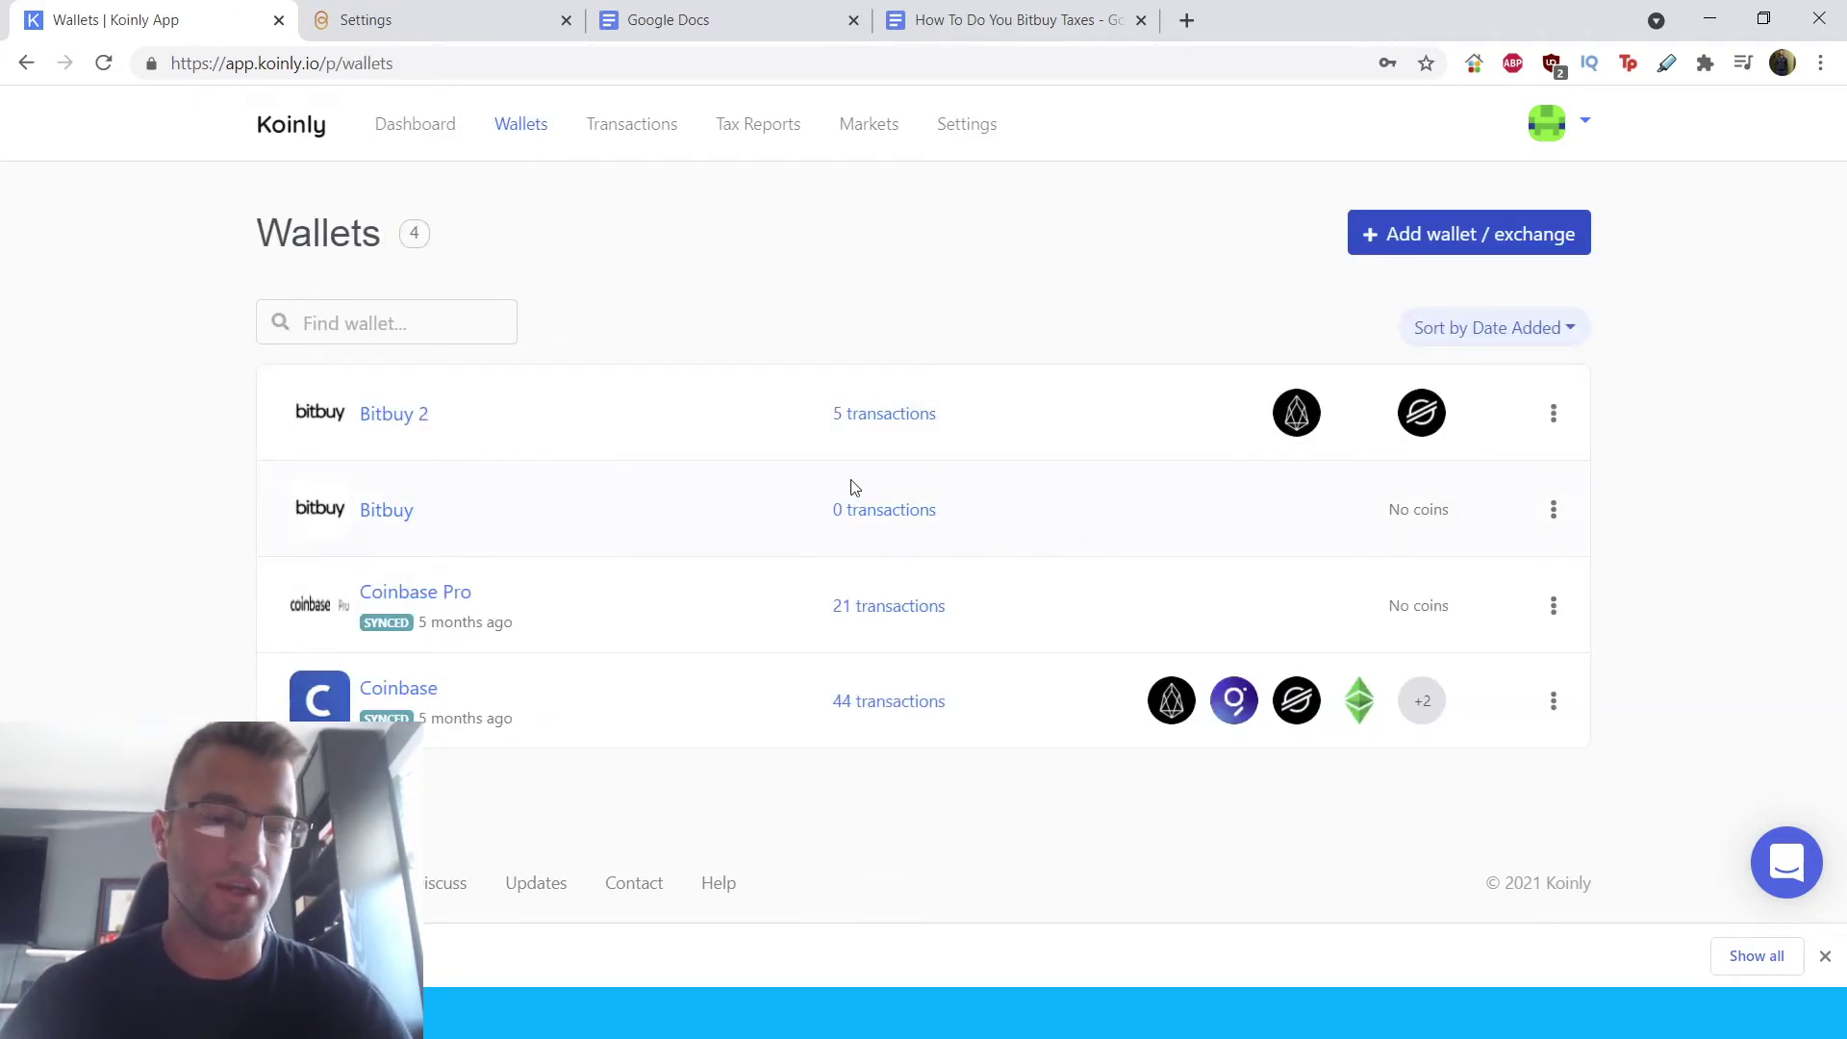
Step: Delete the empty Bitbuy wallet
left_click(1553, 509)
left_click(1530, 647)
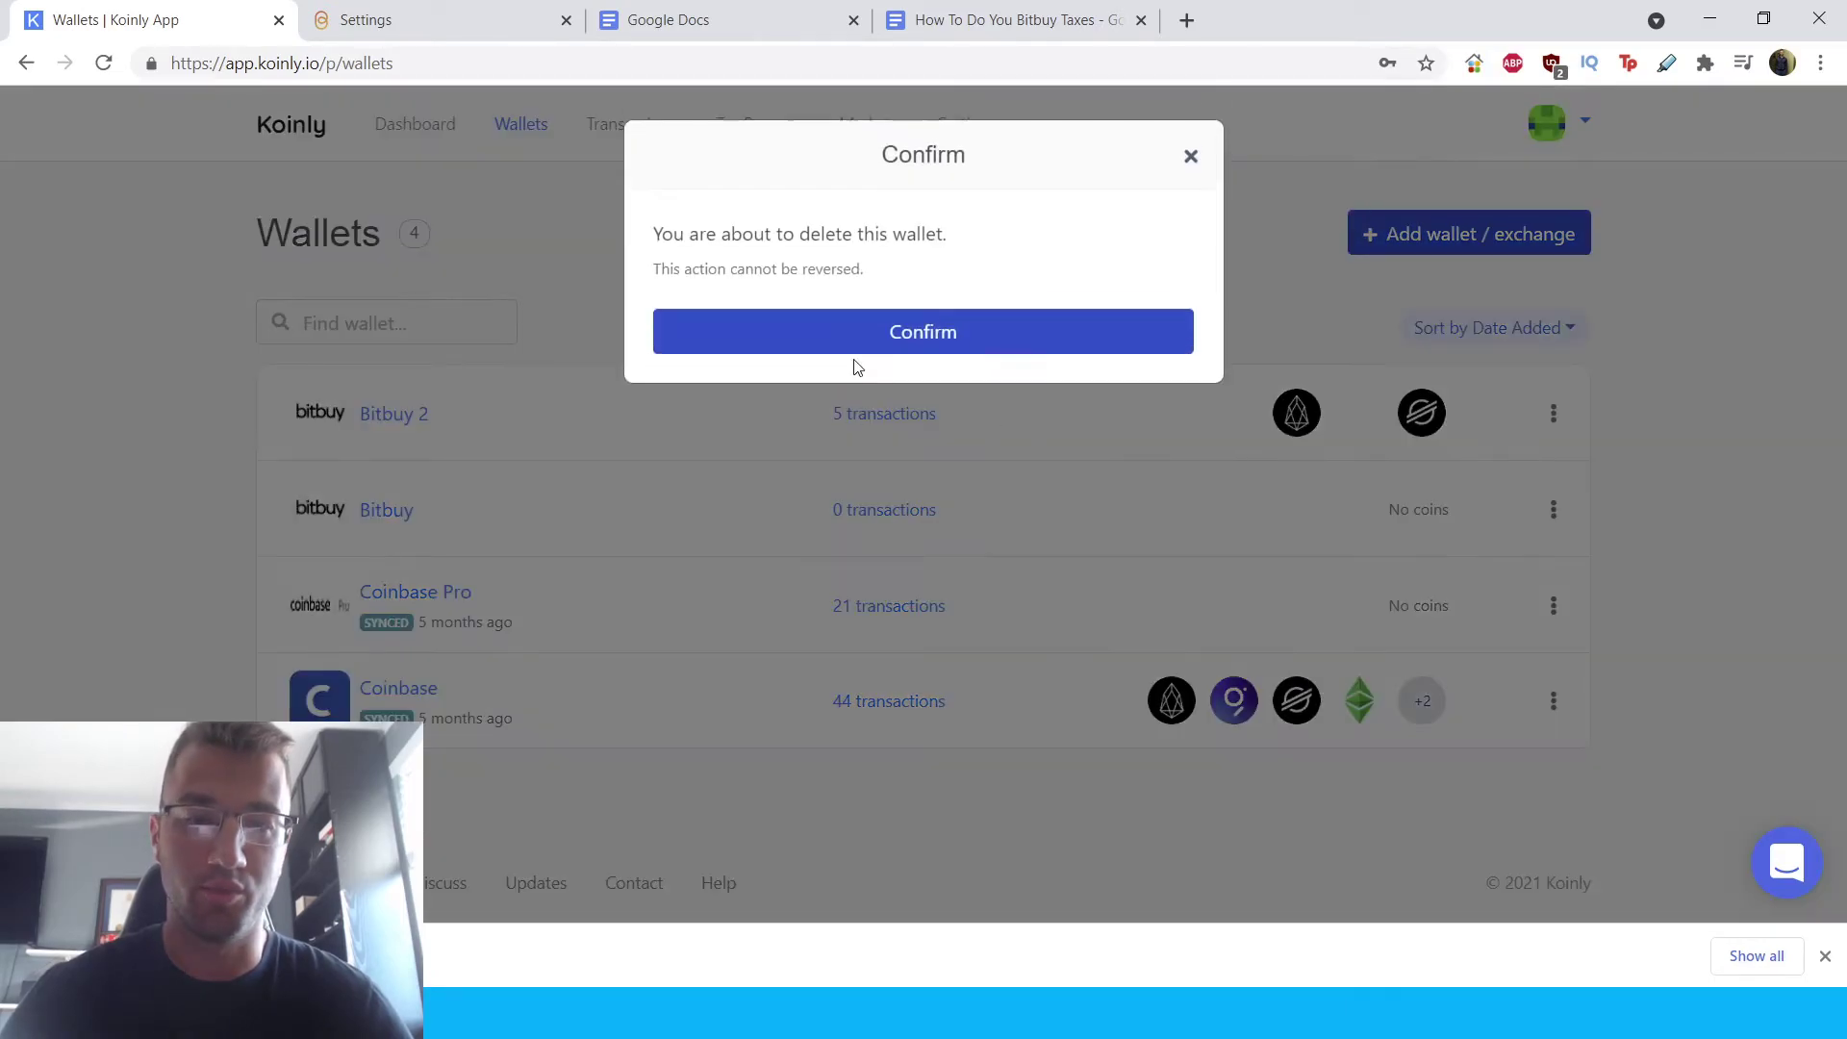
left_click(856, 337)
Step: Check Bitbuy 2's 5 transactions, then open the 2020-21 tax report
left_click_drag(998, 417, 713, 419)
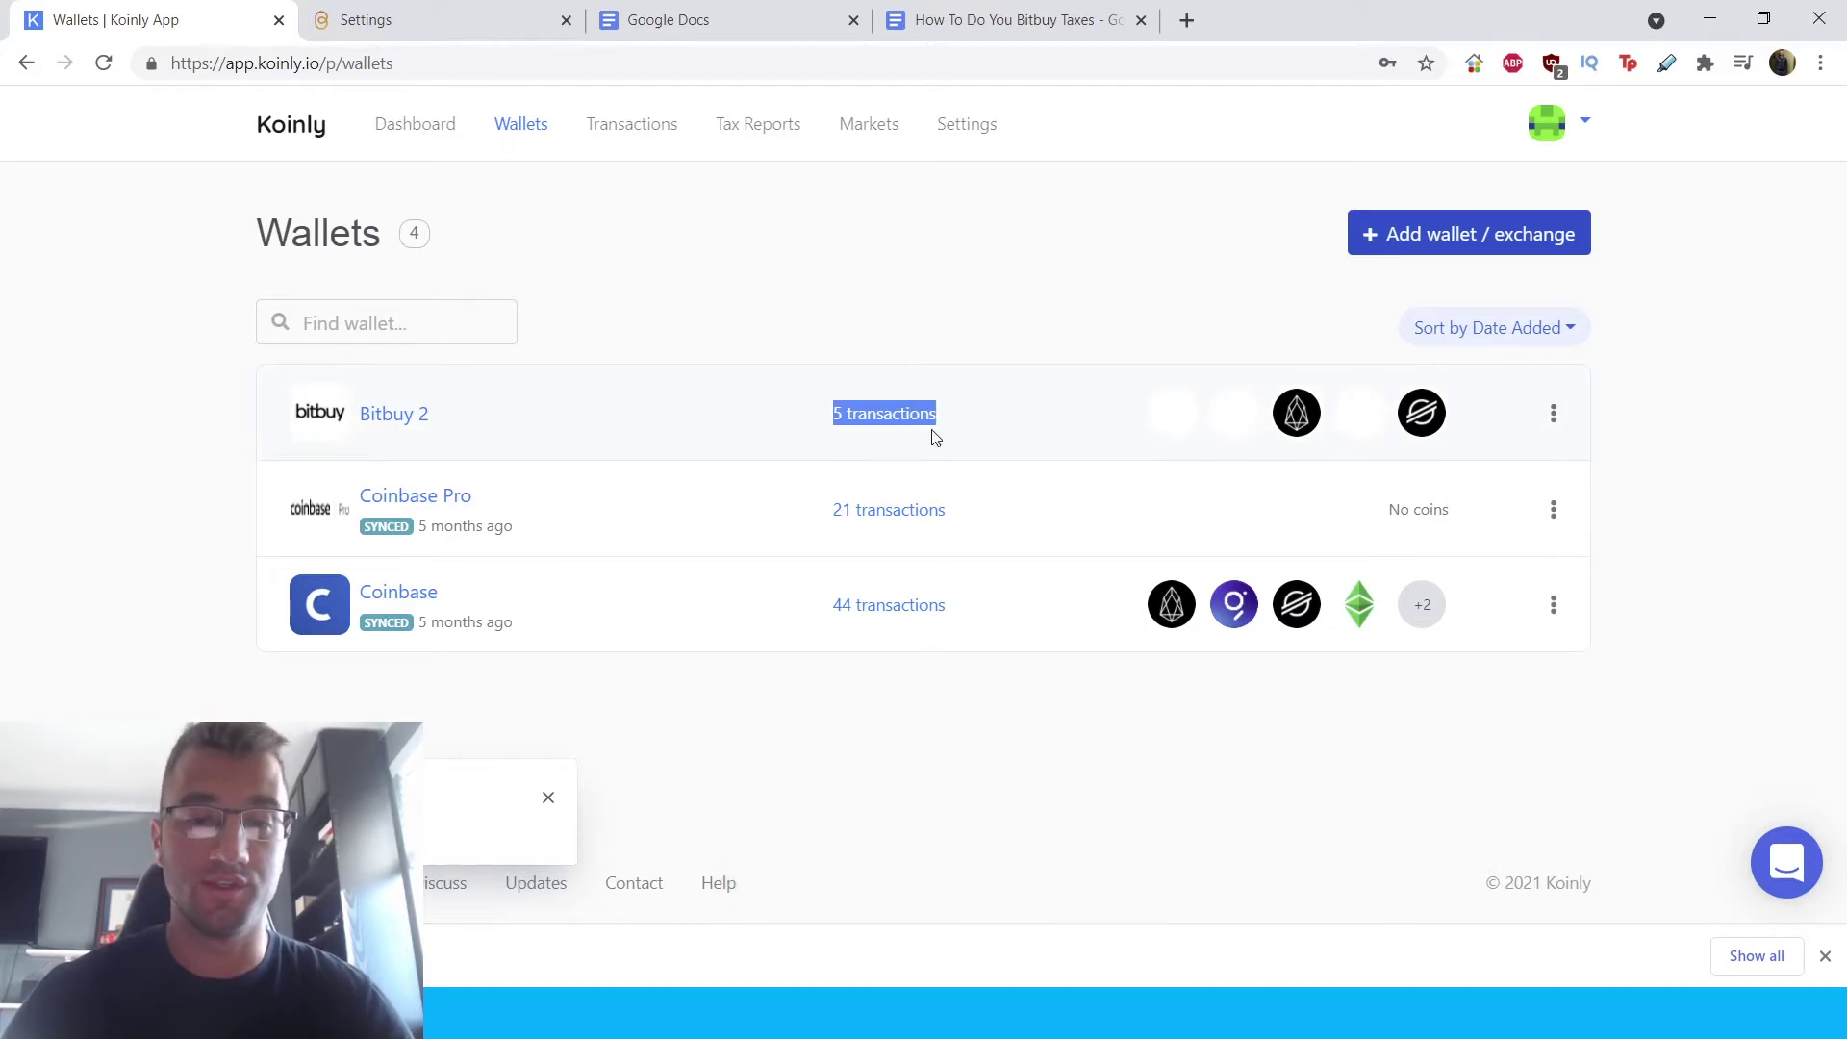
mouse_move(1236, 389)
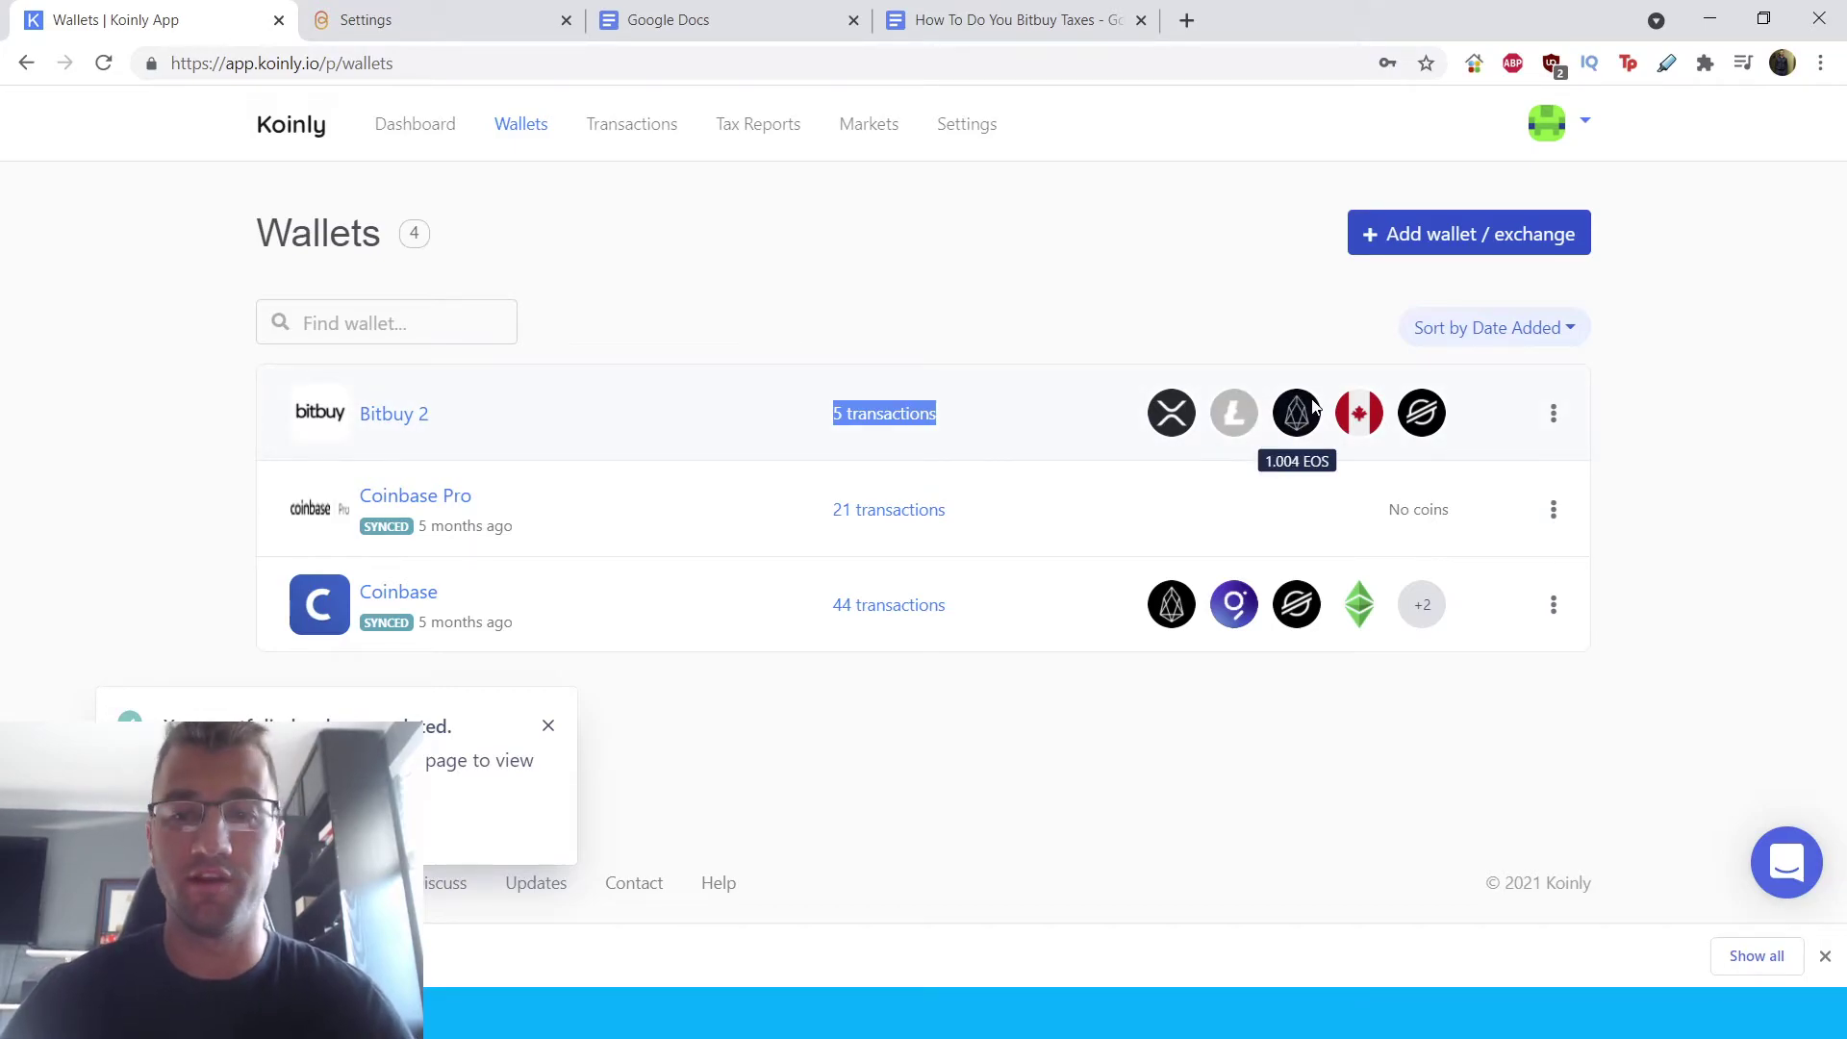
mouse_move(1424, 452)
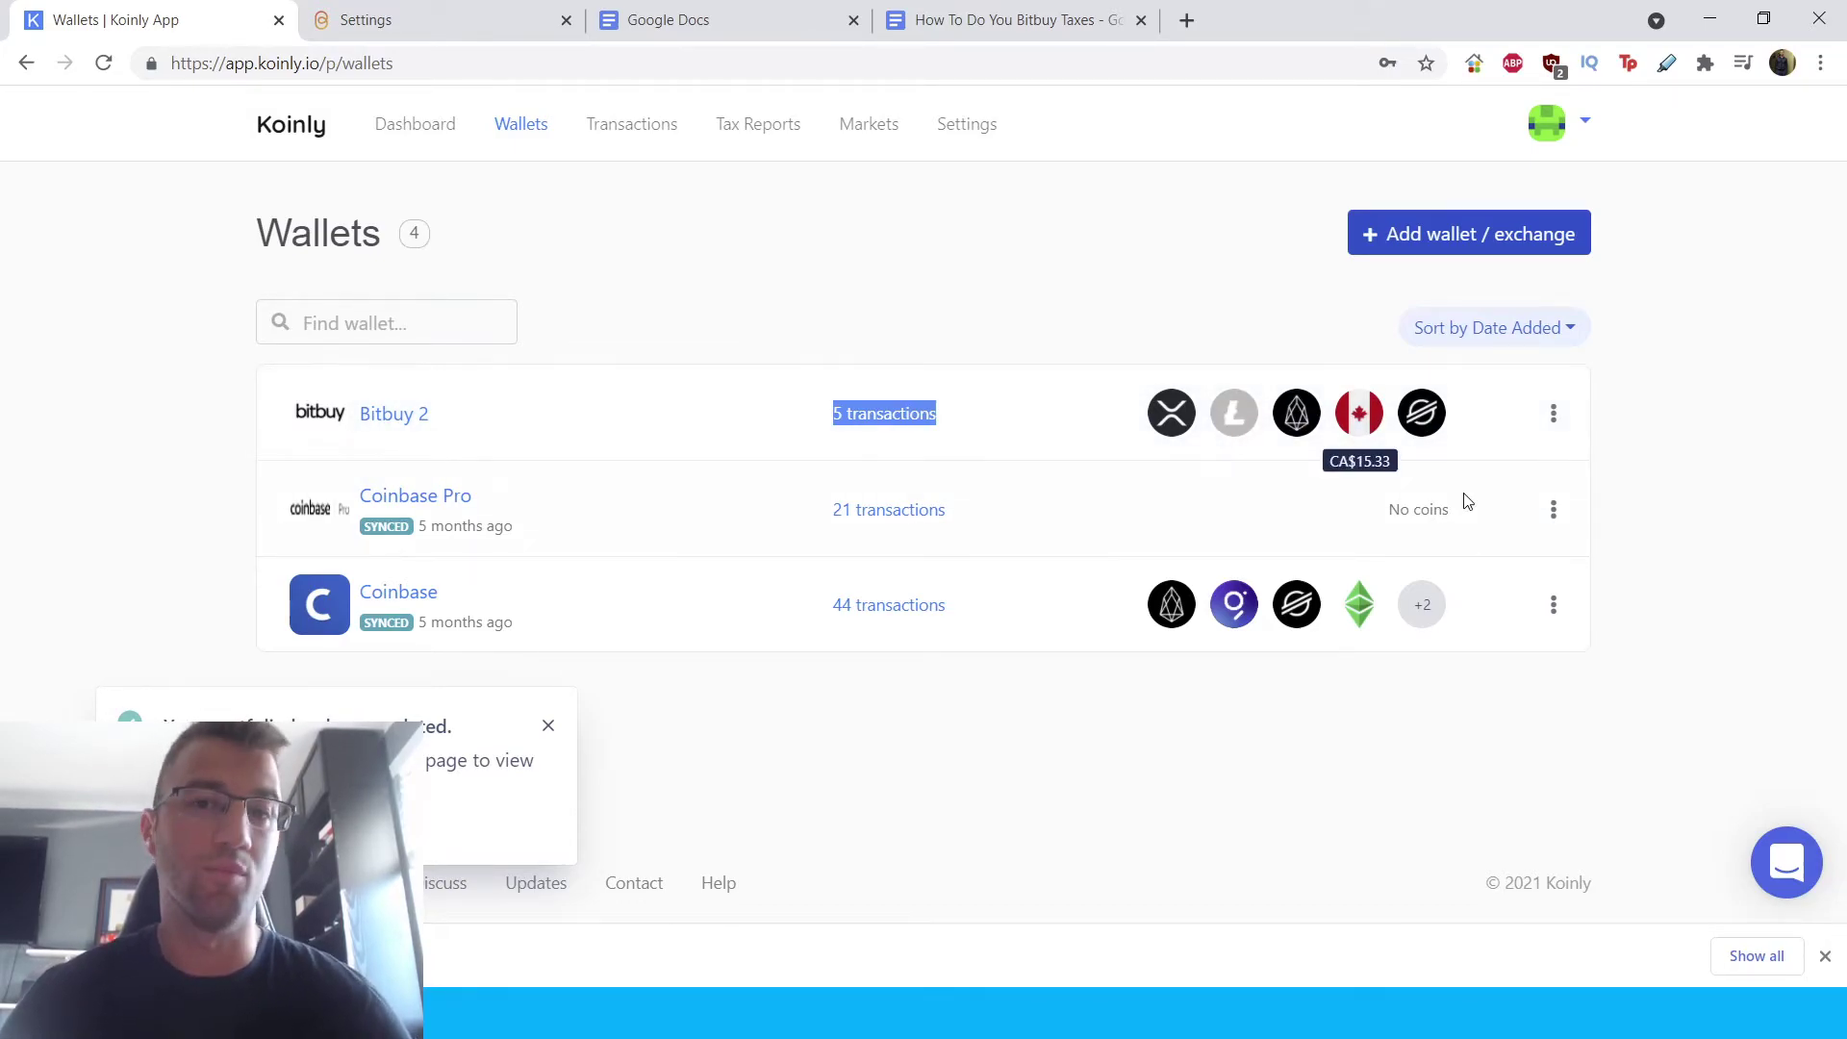
left_click(758, 124)
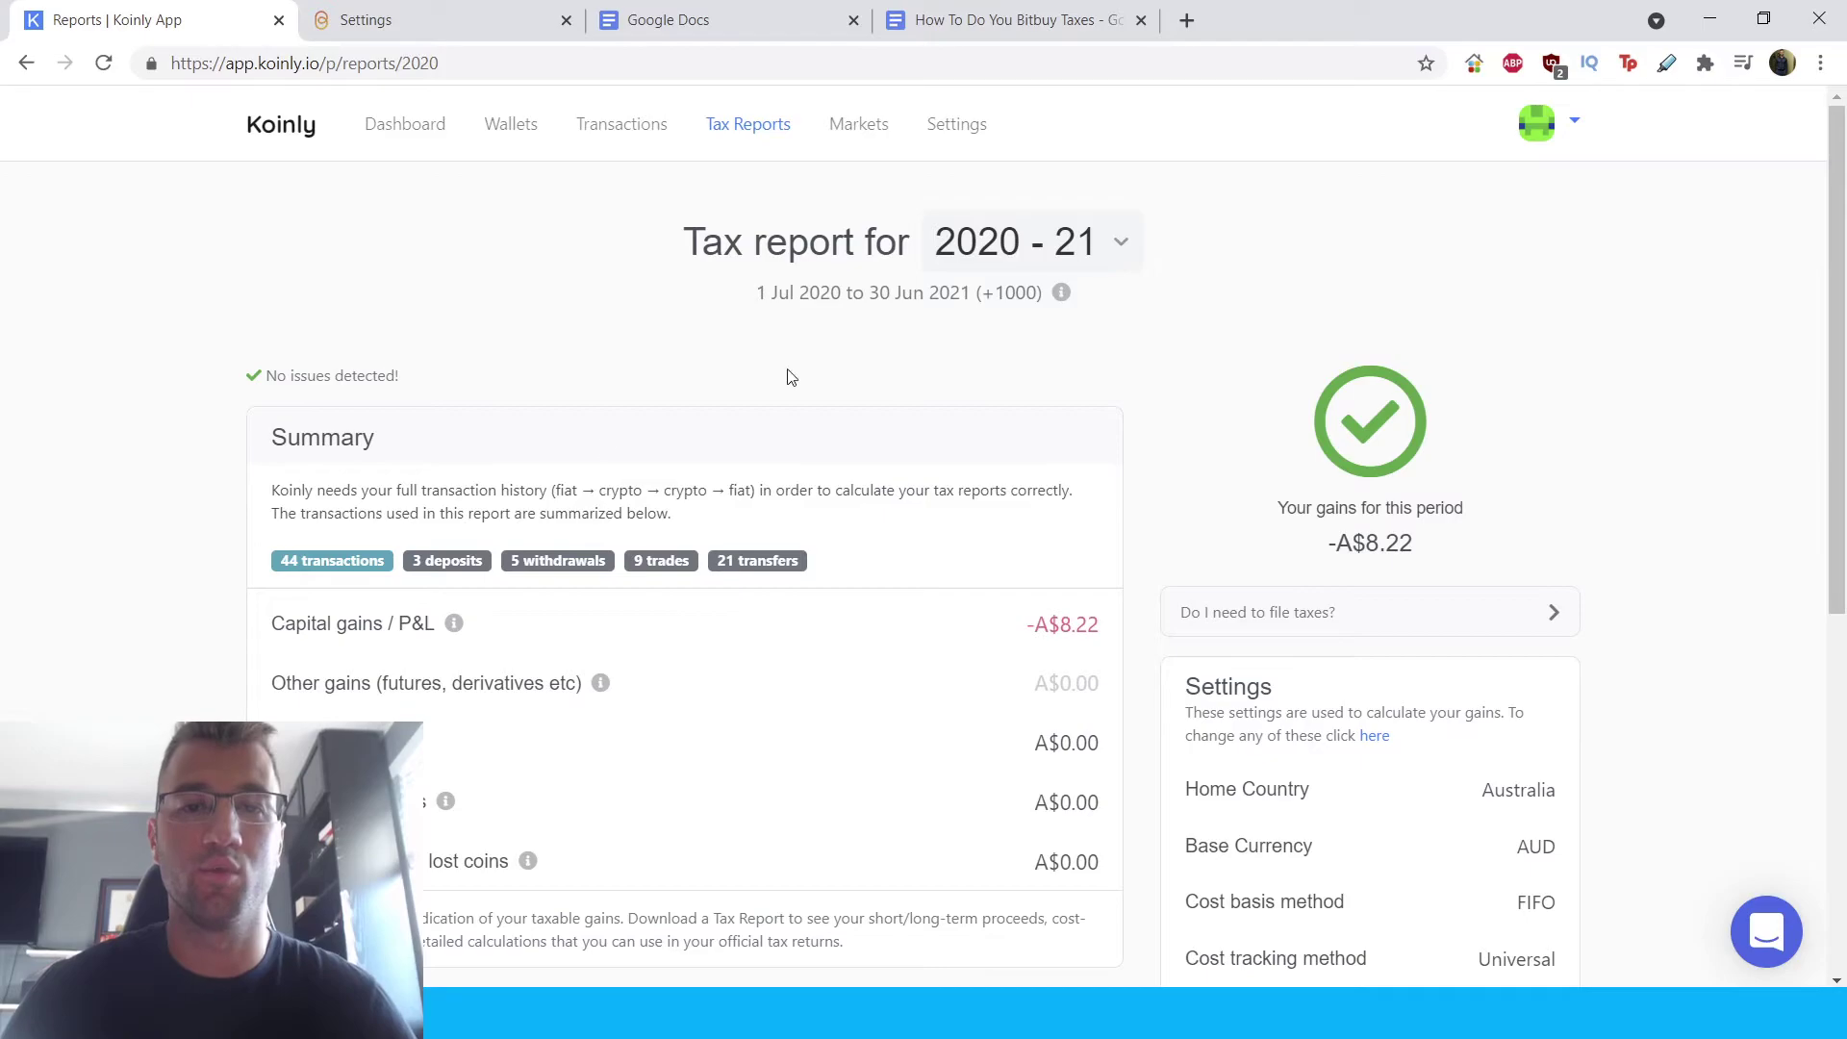
scroll(592, 495, "down", 1)
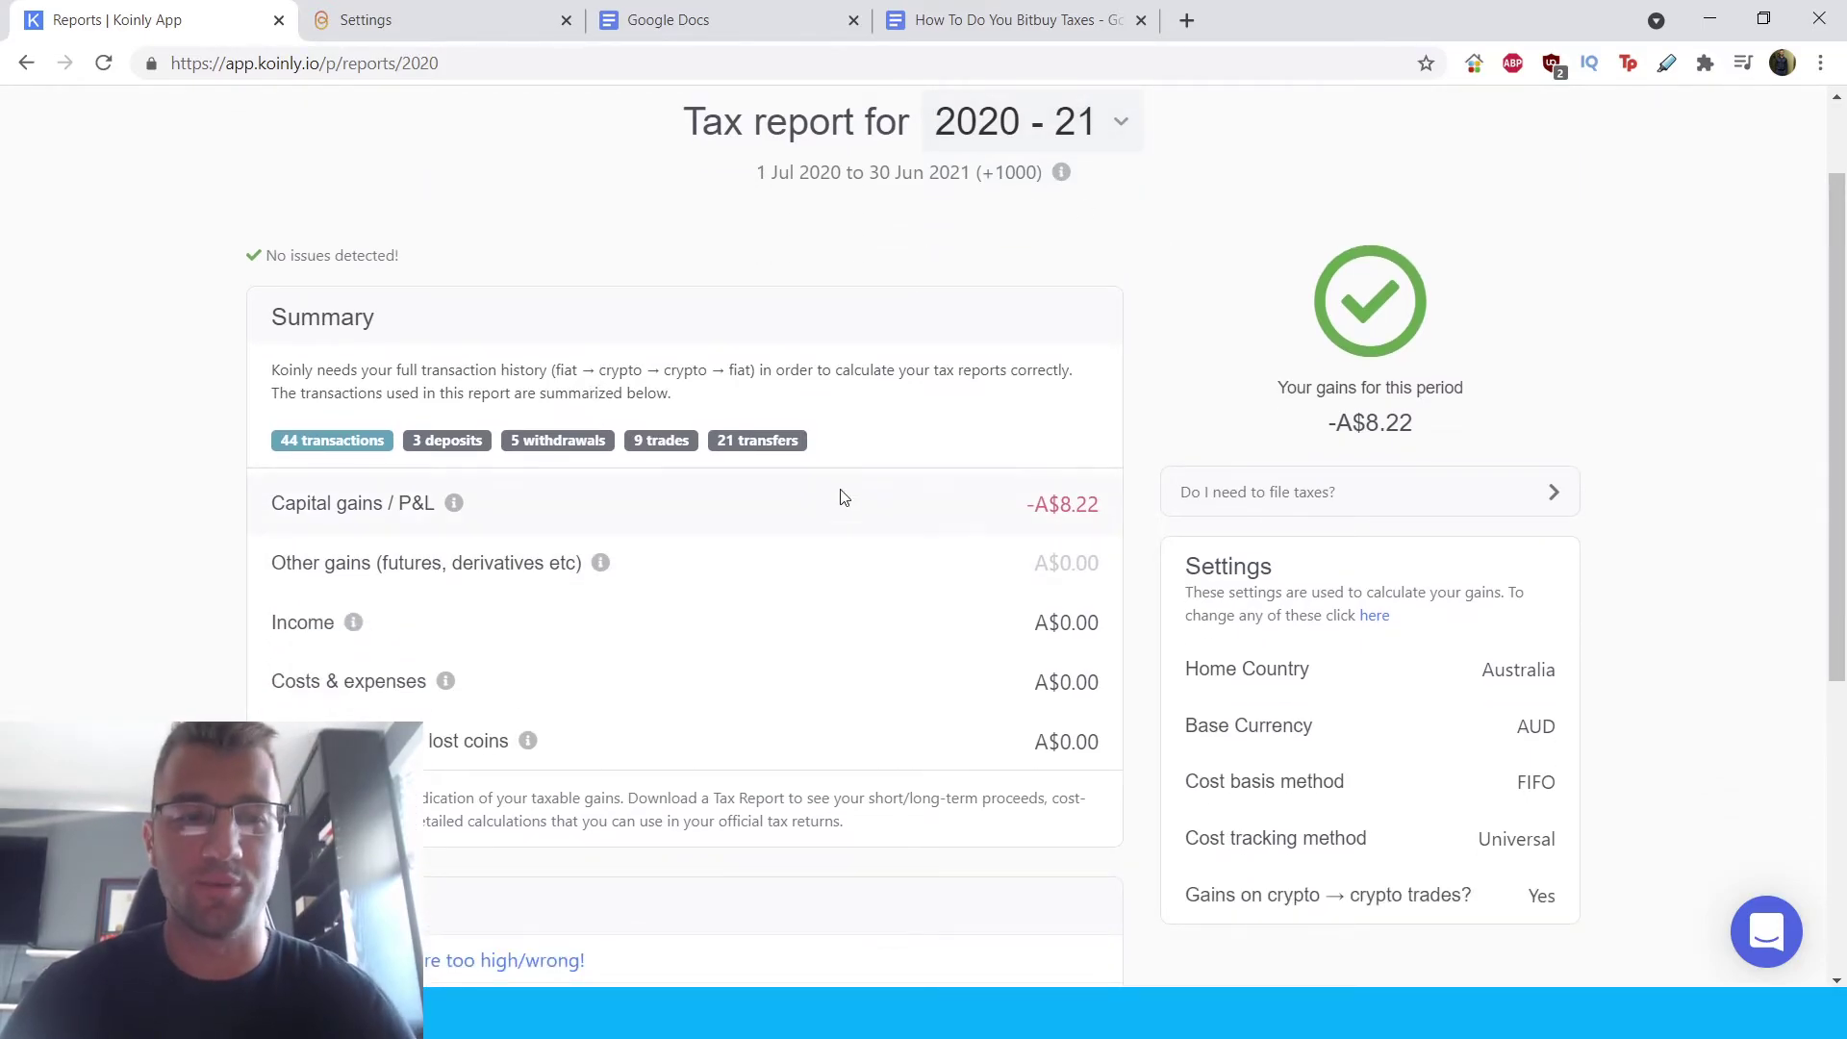
scroll(844, 497, "down", 2)
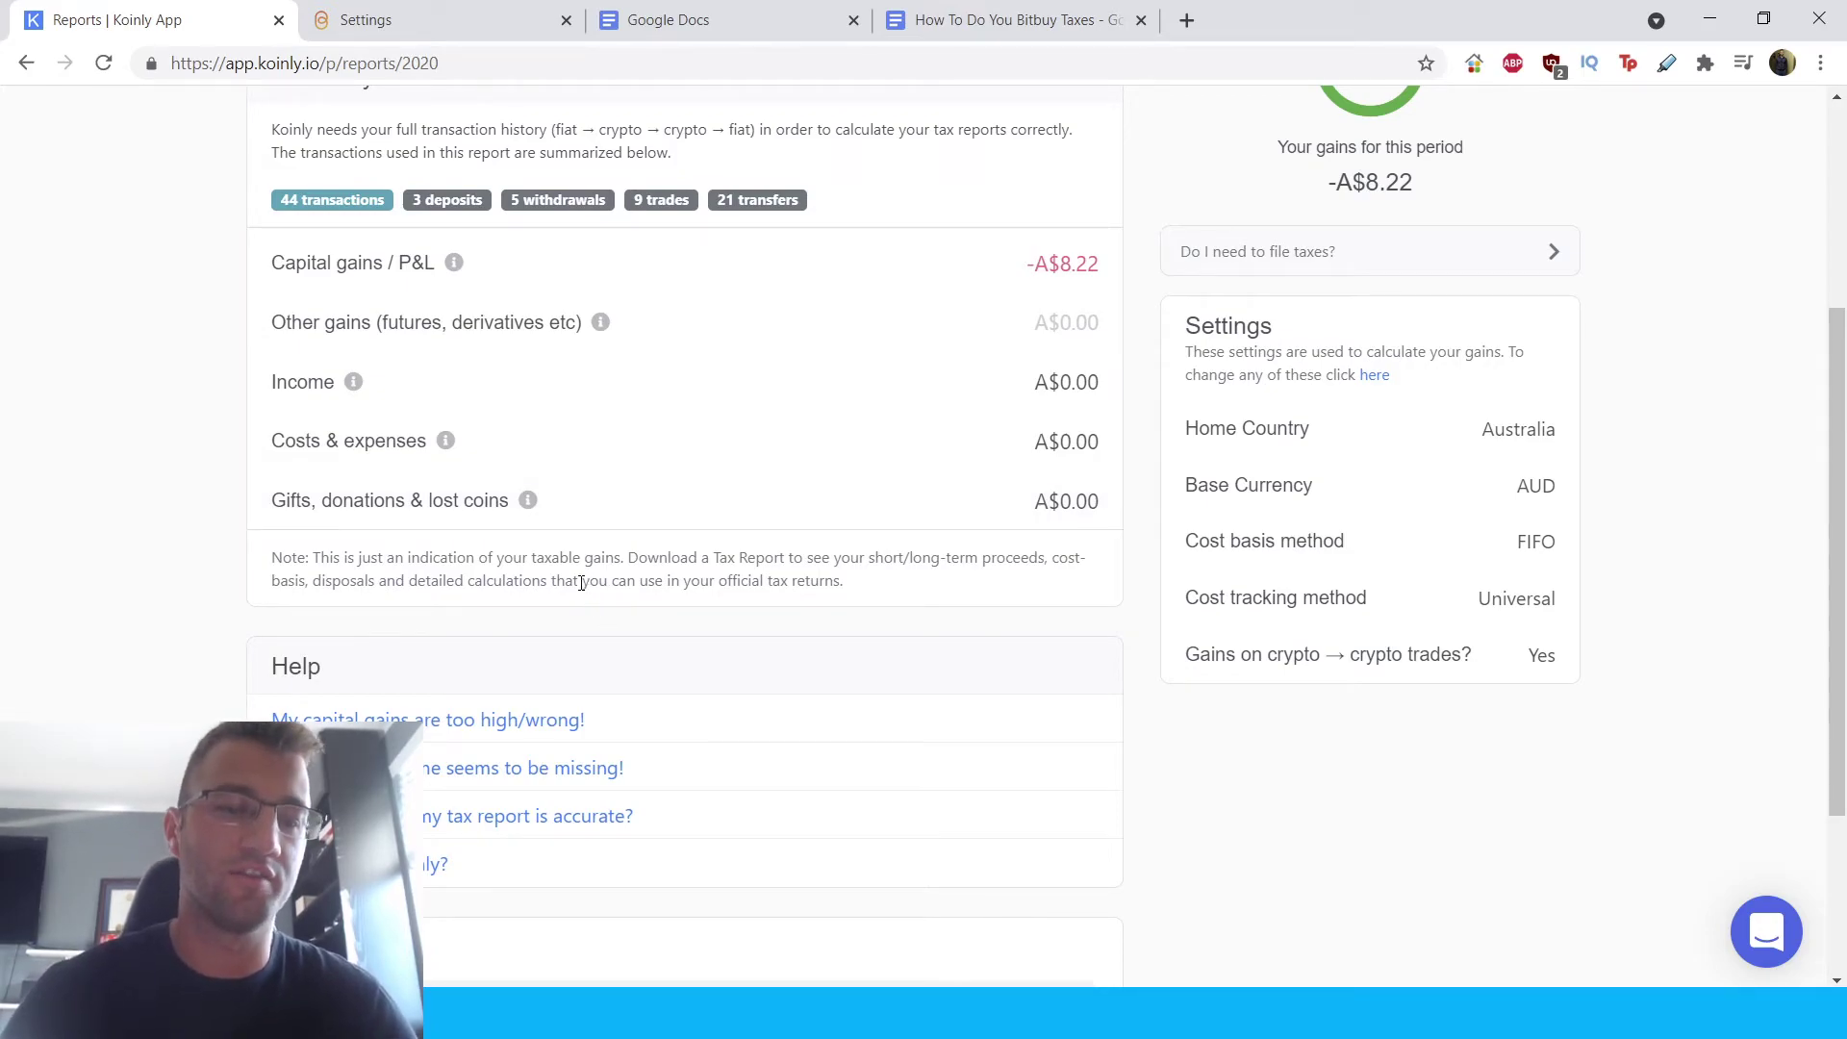
scroll(644, 567, "down", 2)
Step: Look over the Pick a report type list and close it without choosing
left_click(577, 734)
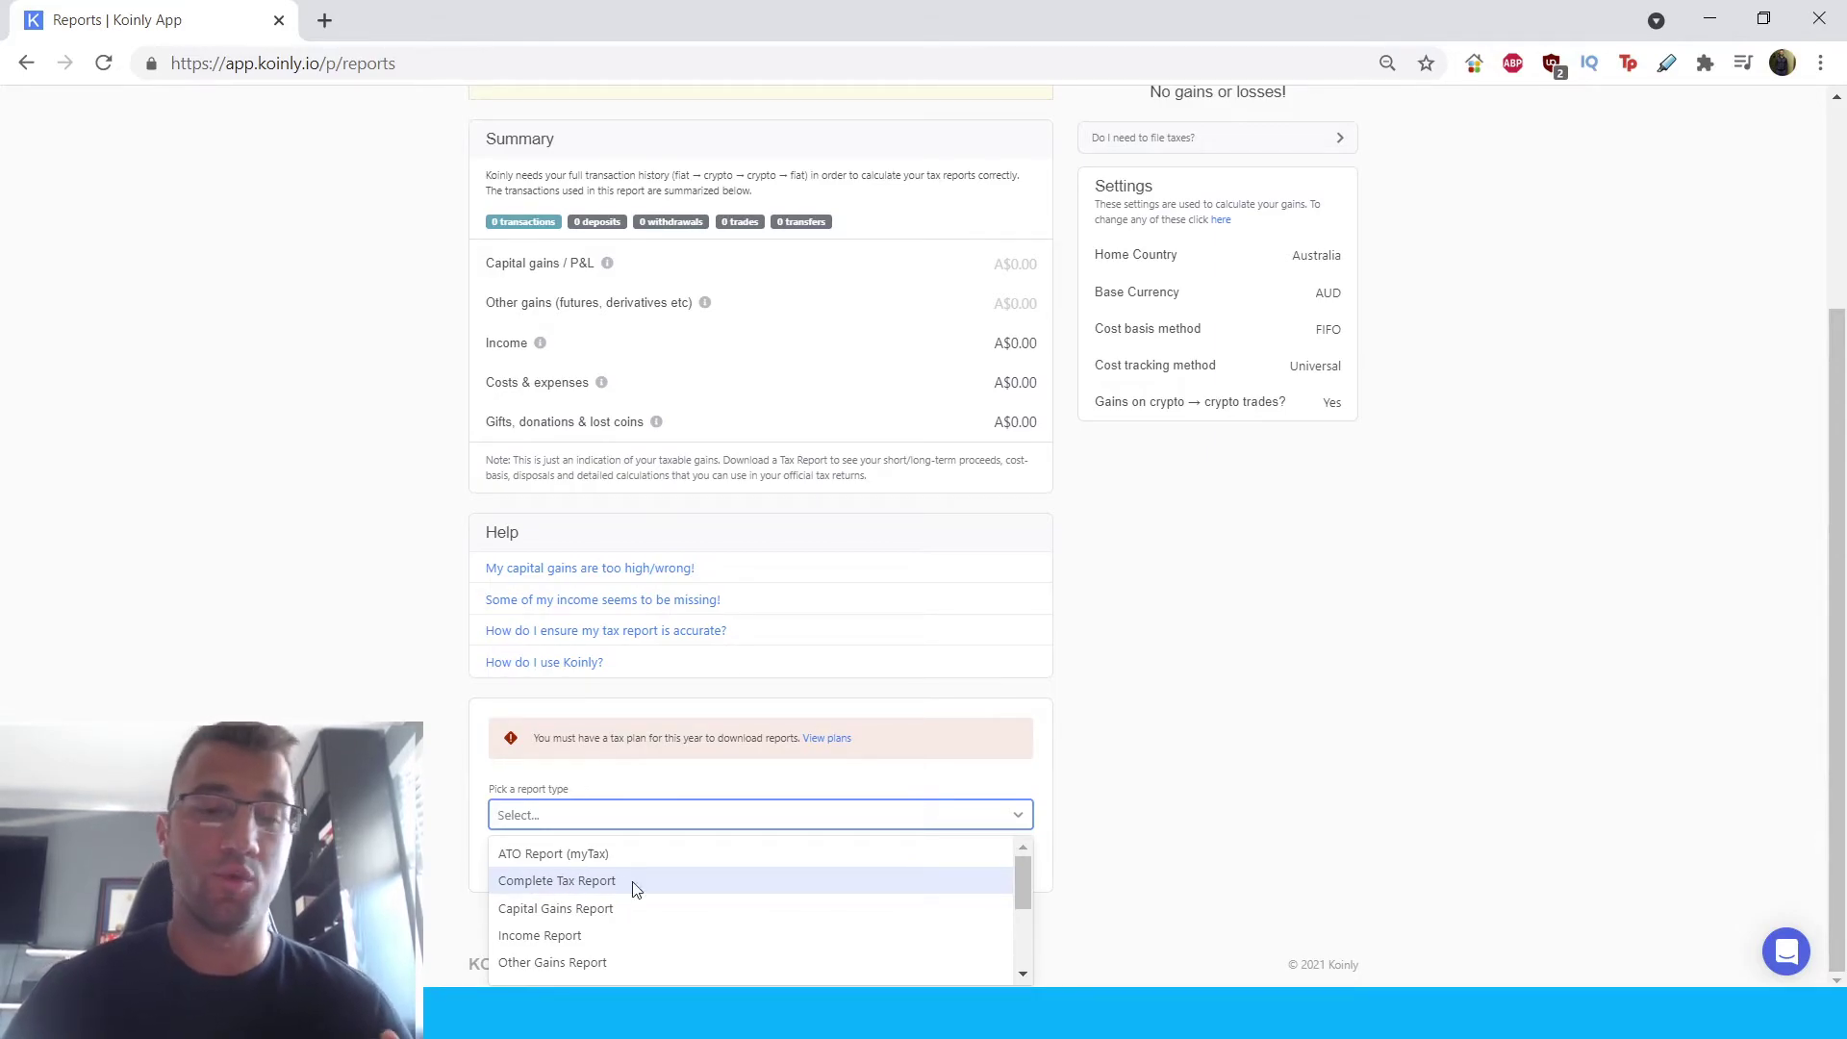
left_click(1111, 959)
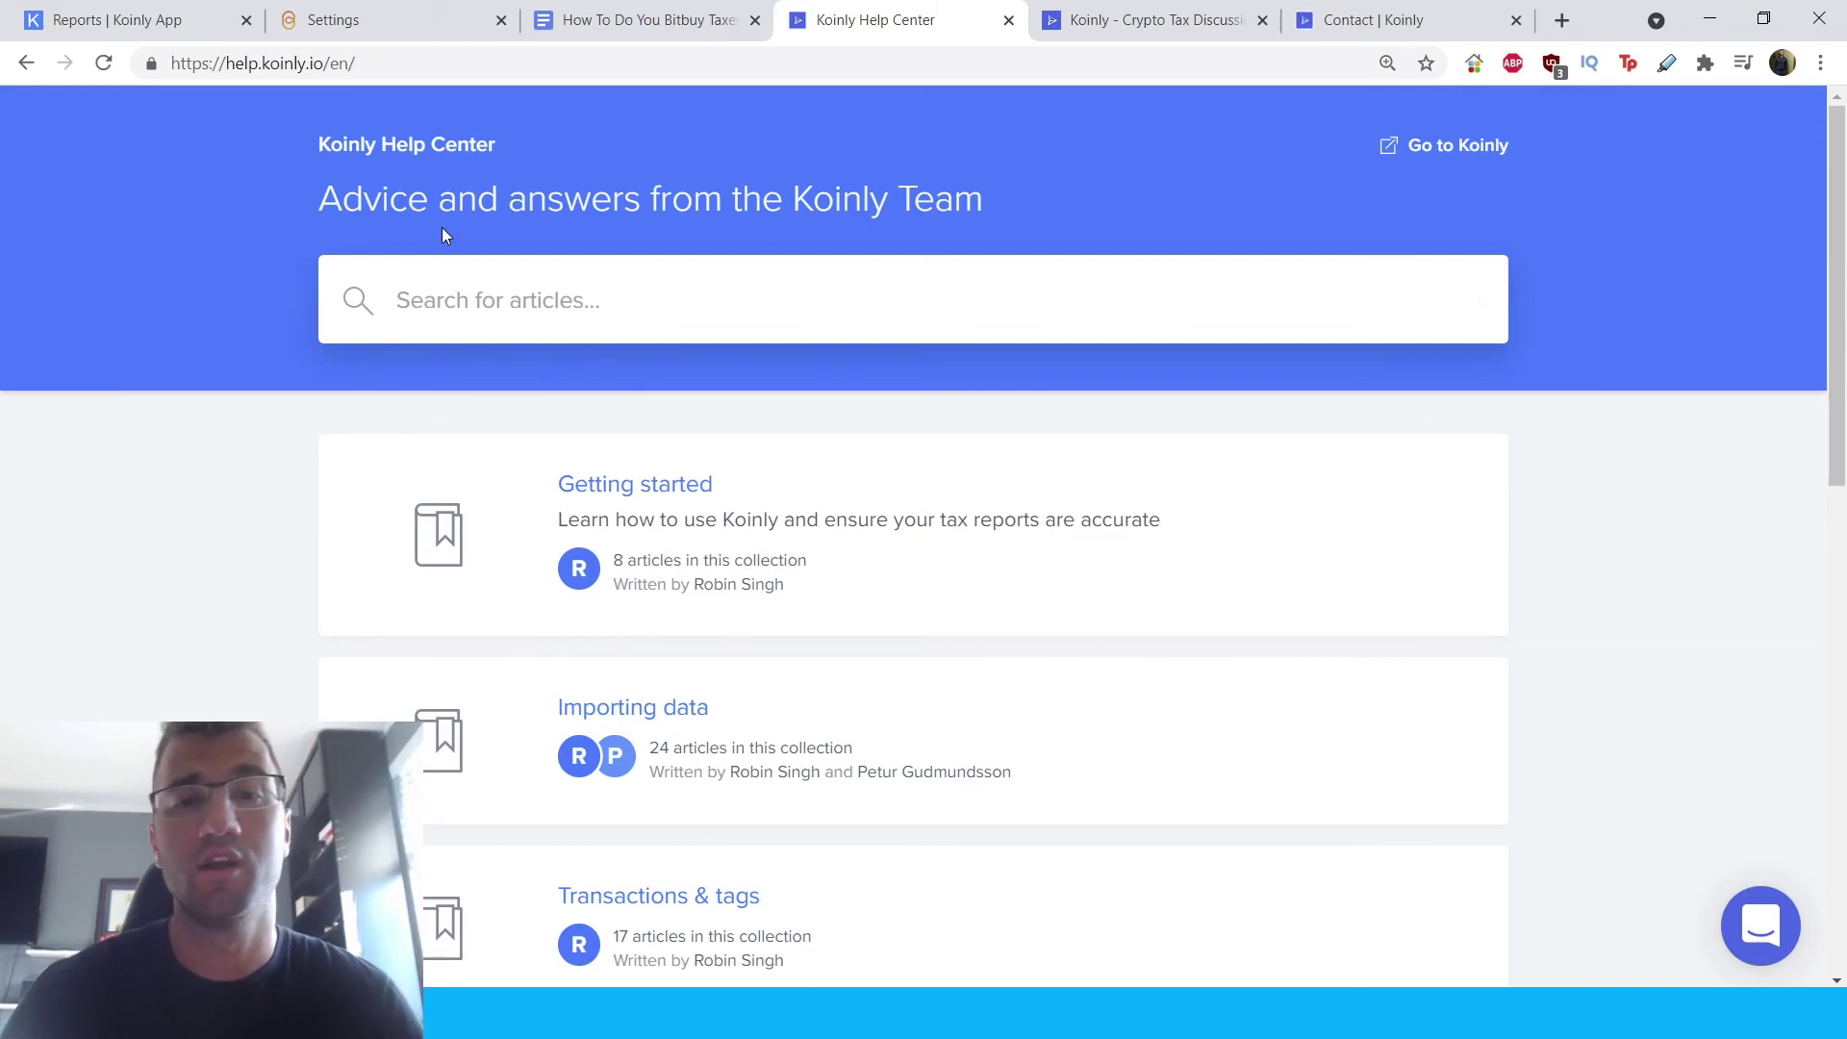
Step: Read the Help Center article 'How to import data from crypto exchanges / services', then switch to Discussion
scroll(635, 462, "down", 1)
left_click(630, 590)
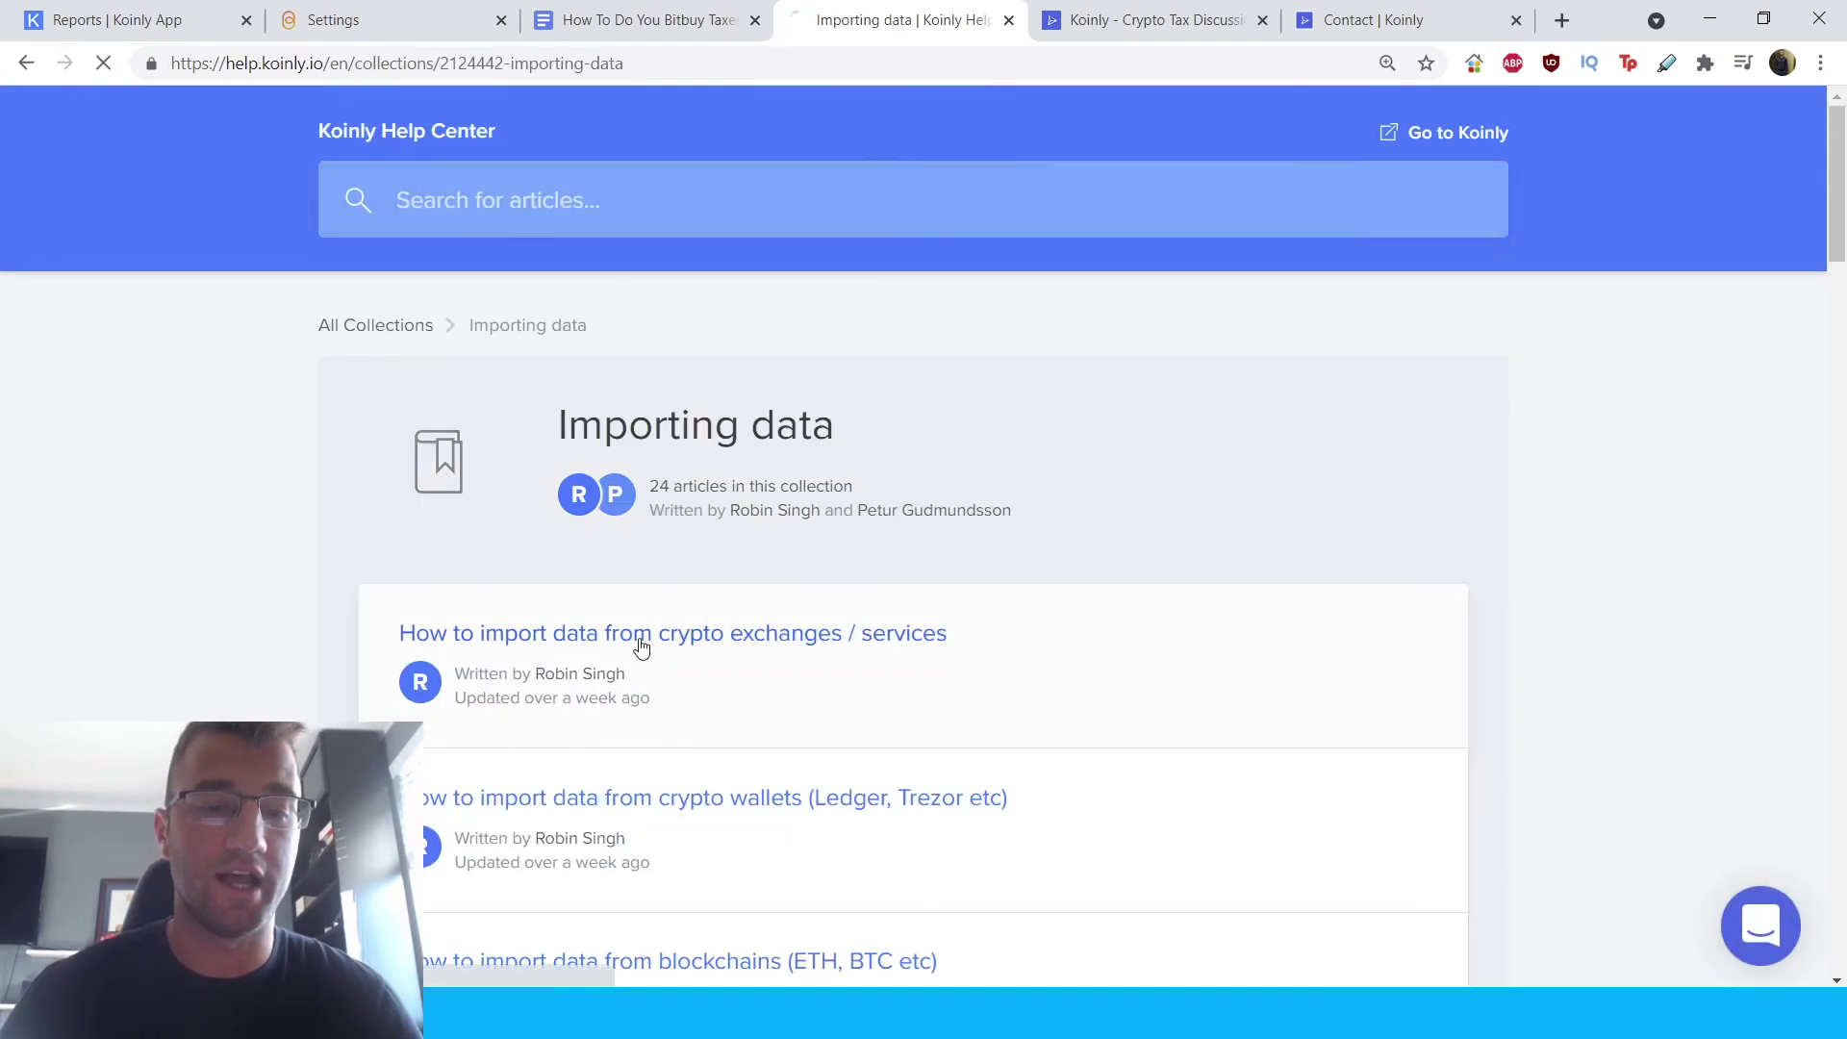
left_click(754, 634)
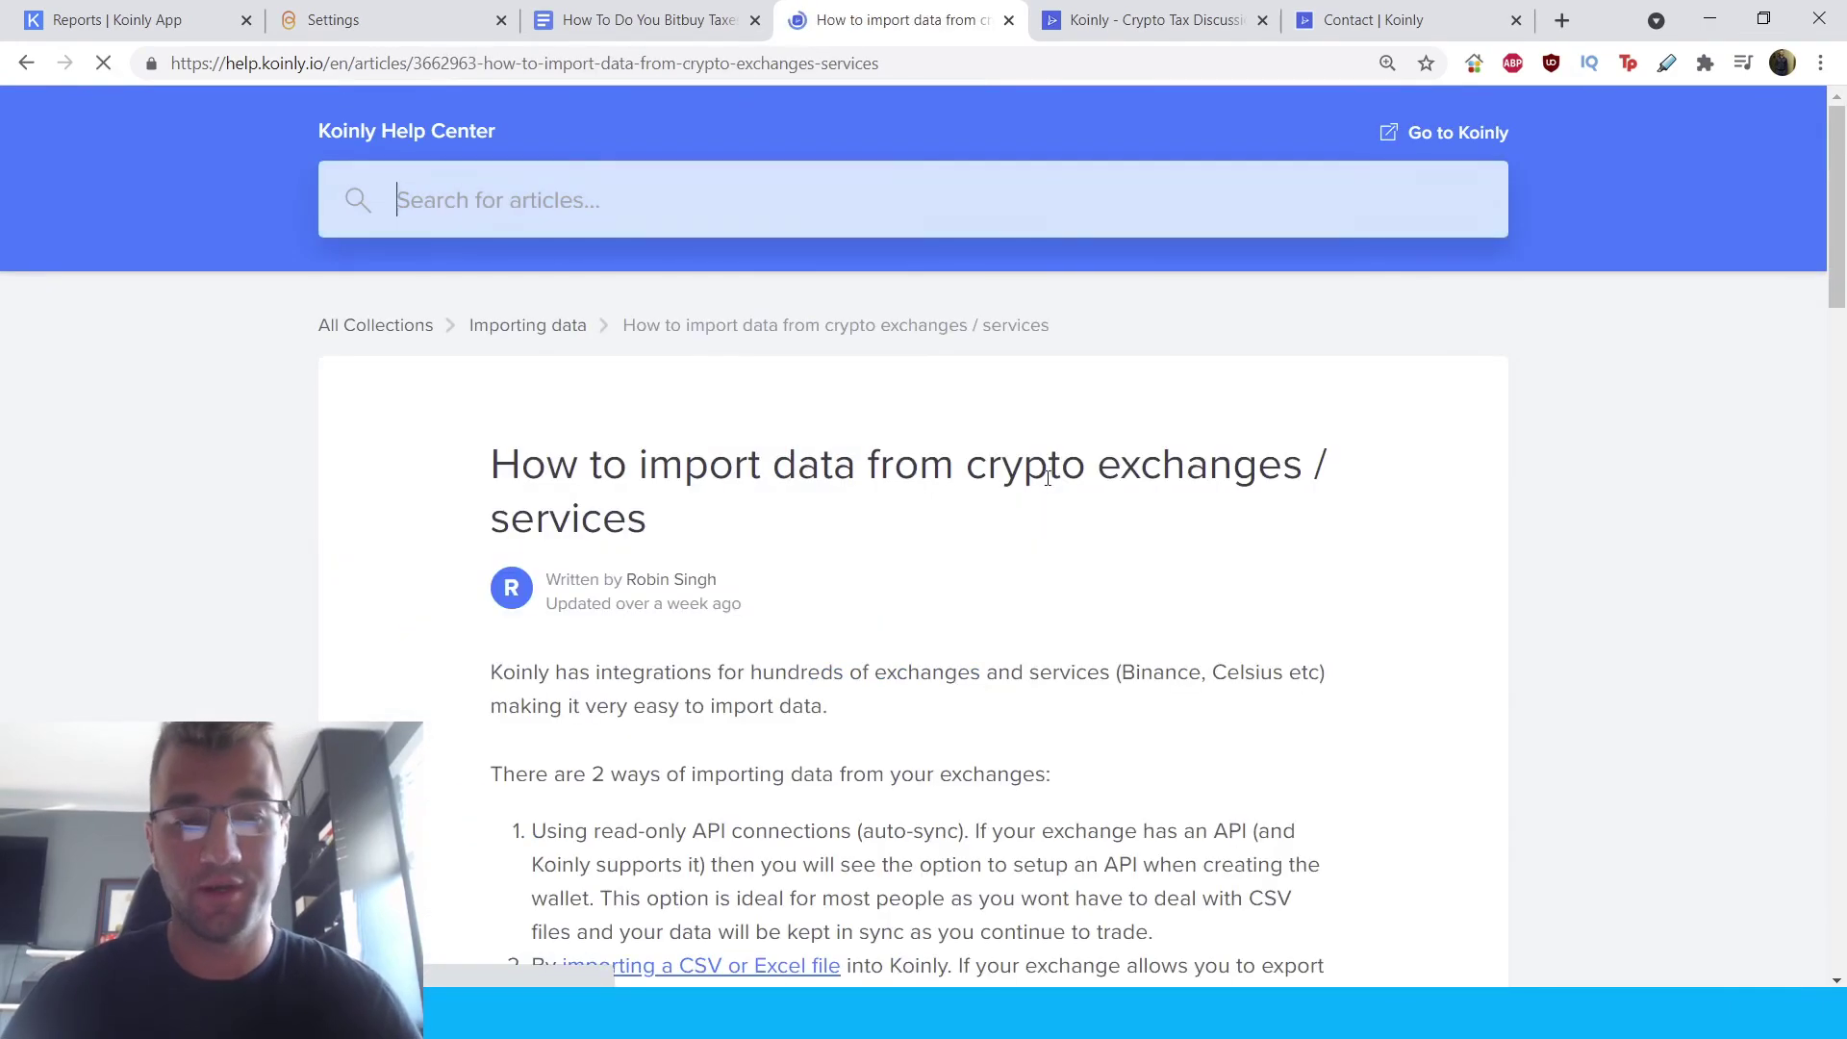
scroll(872, 546, "down", 2)
scroll(872, 547, "down", 10)
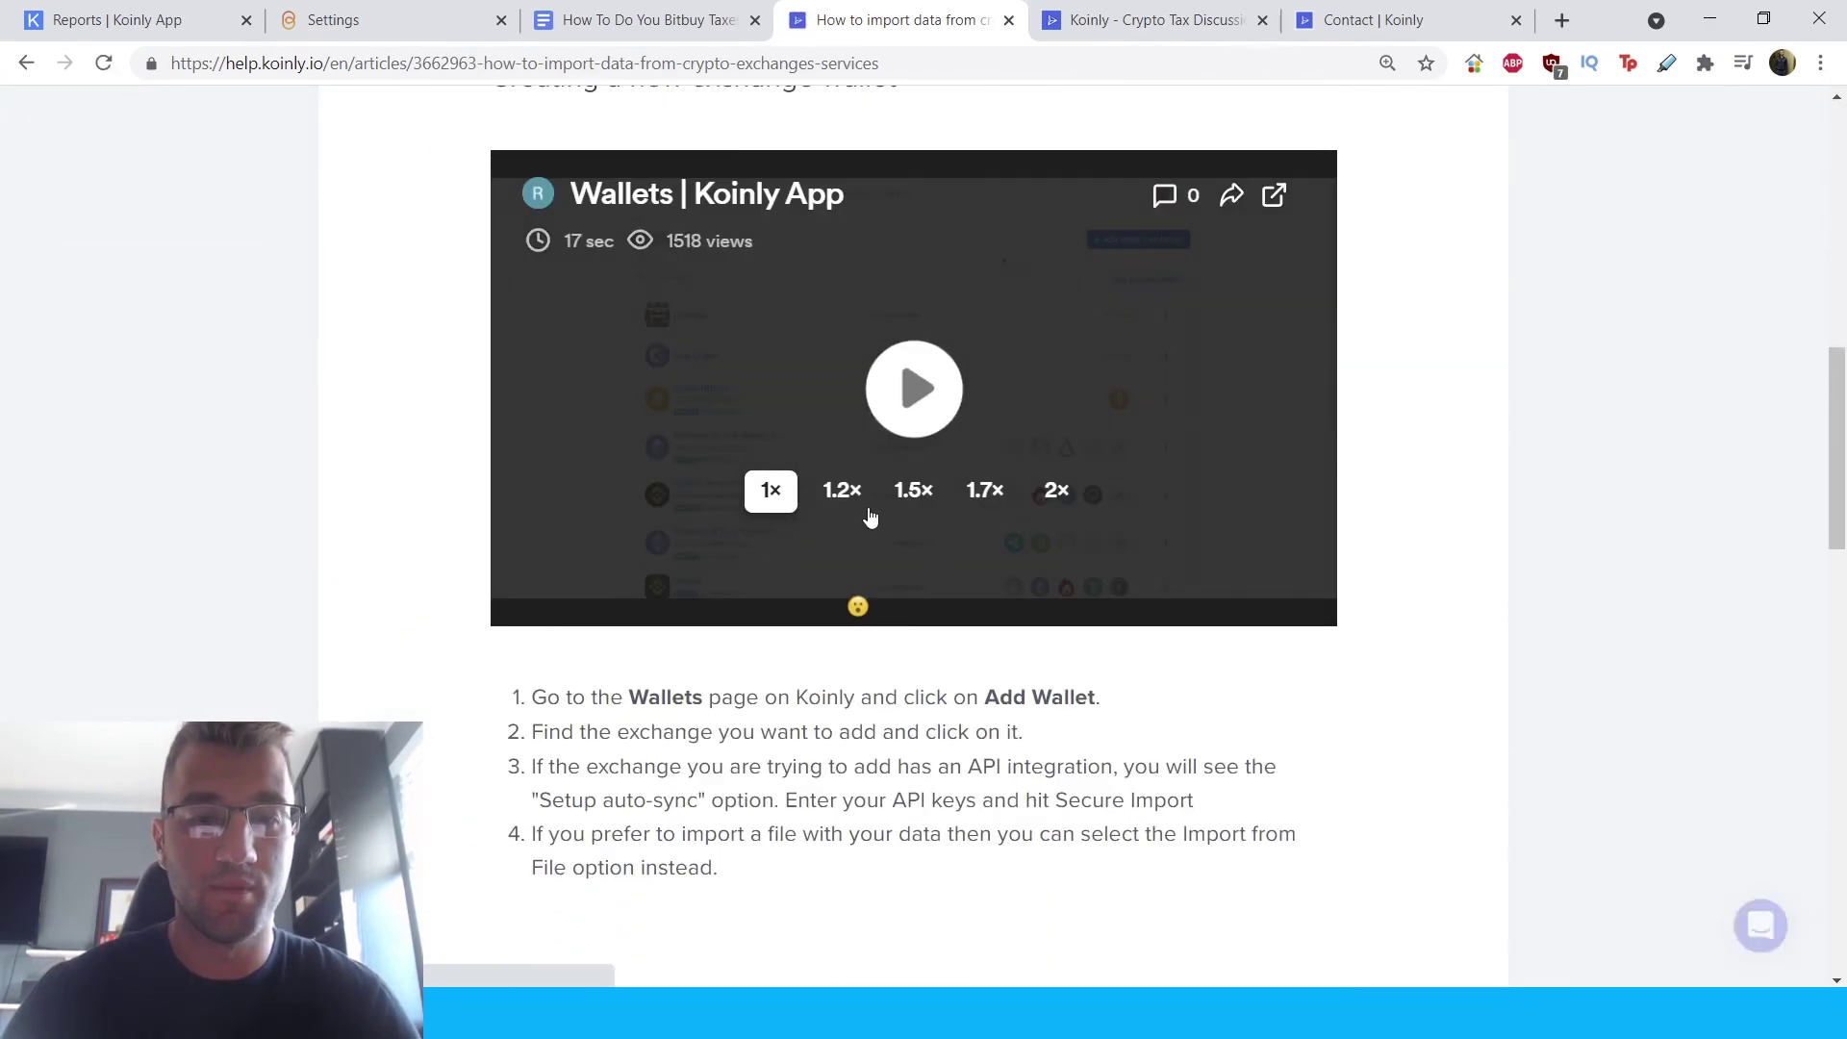
scroll(851, 619, "down", 2)
scroll(898, 615, "up", 10)
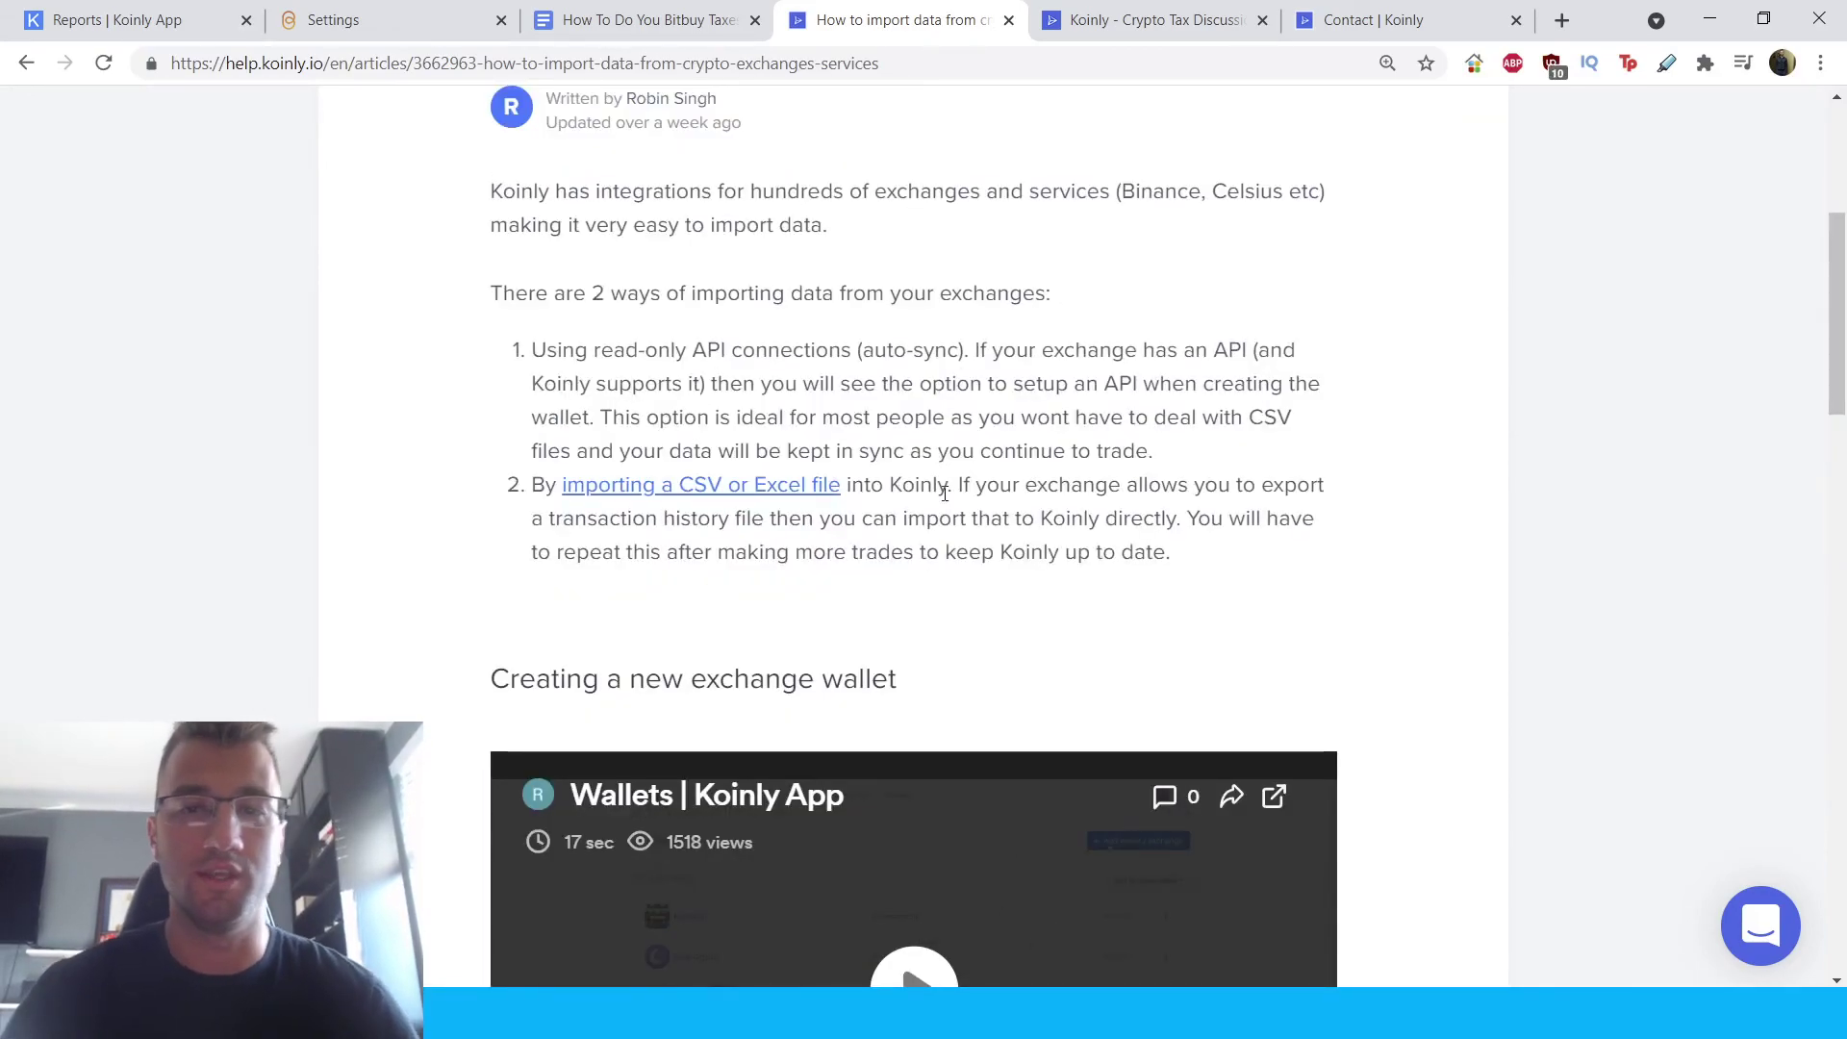
left_click(1151, 21)
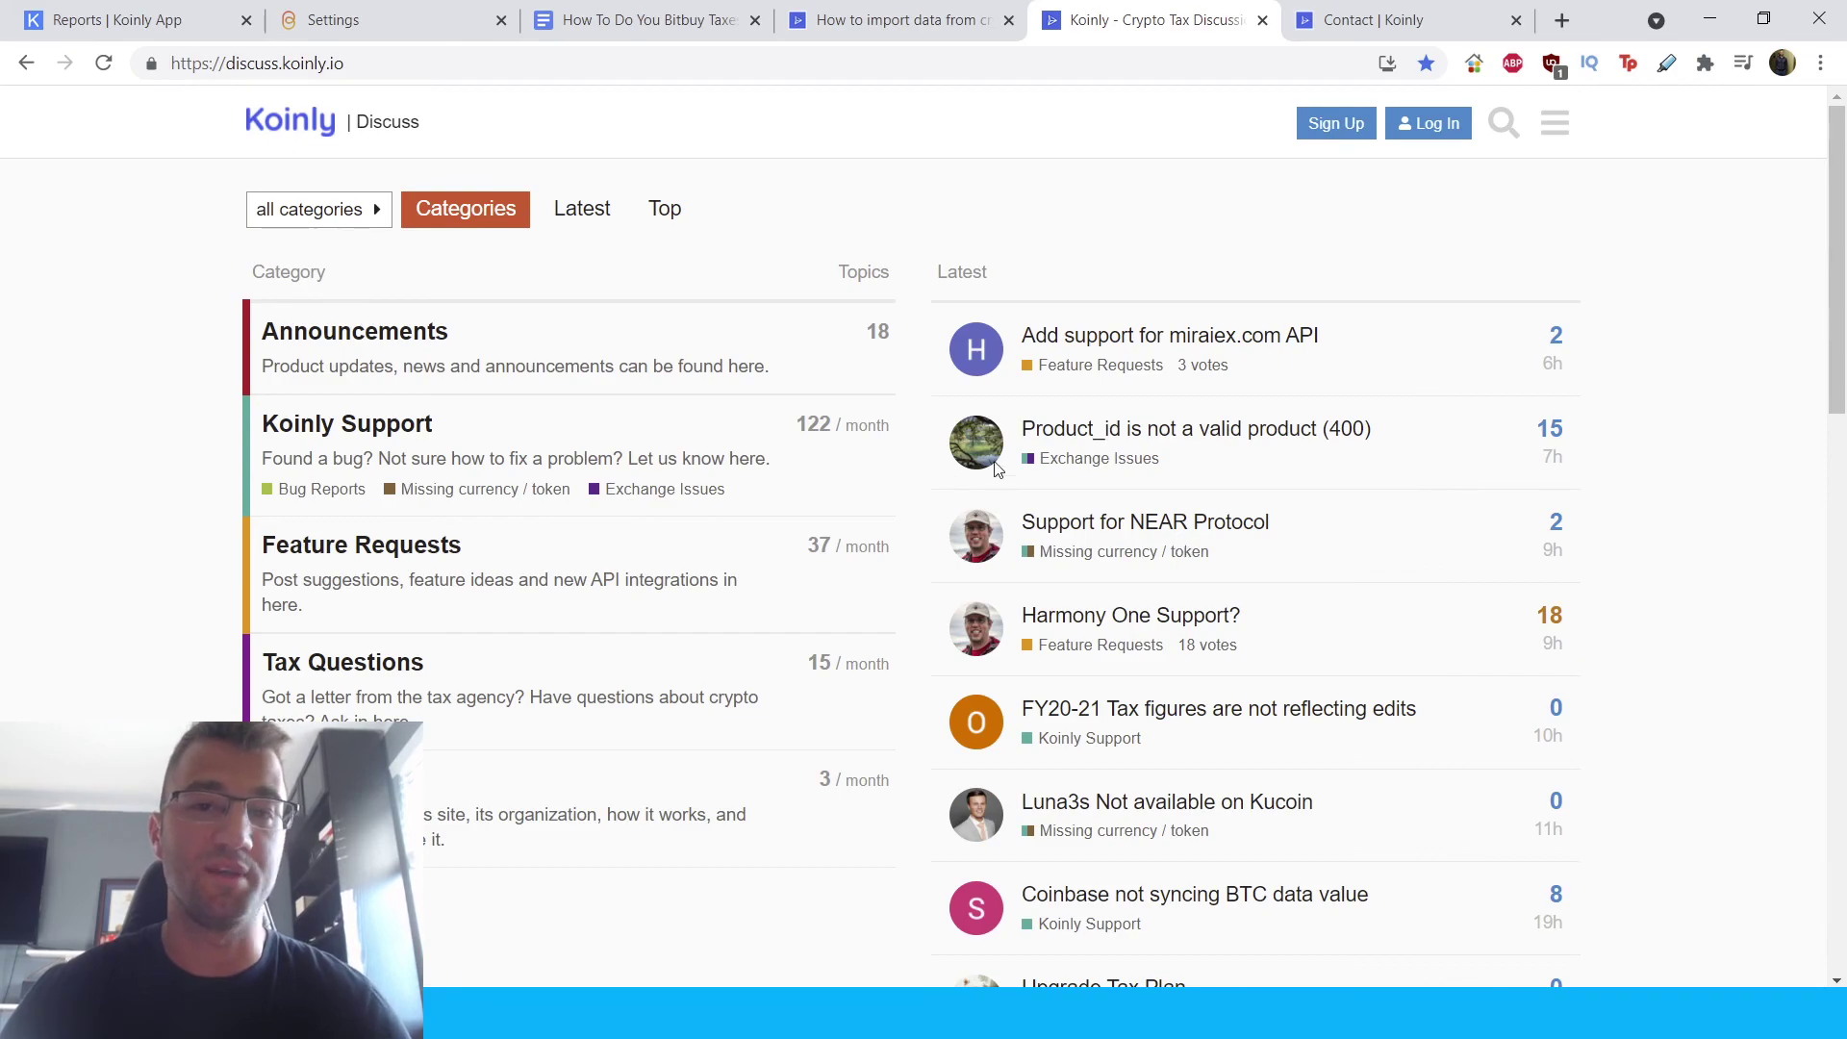
Step: Switch to the Contact Koinly tab and highlight the support e-mail address
left_click(1317, 27)
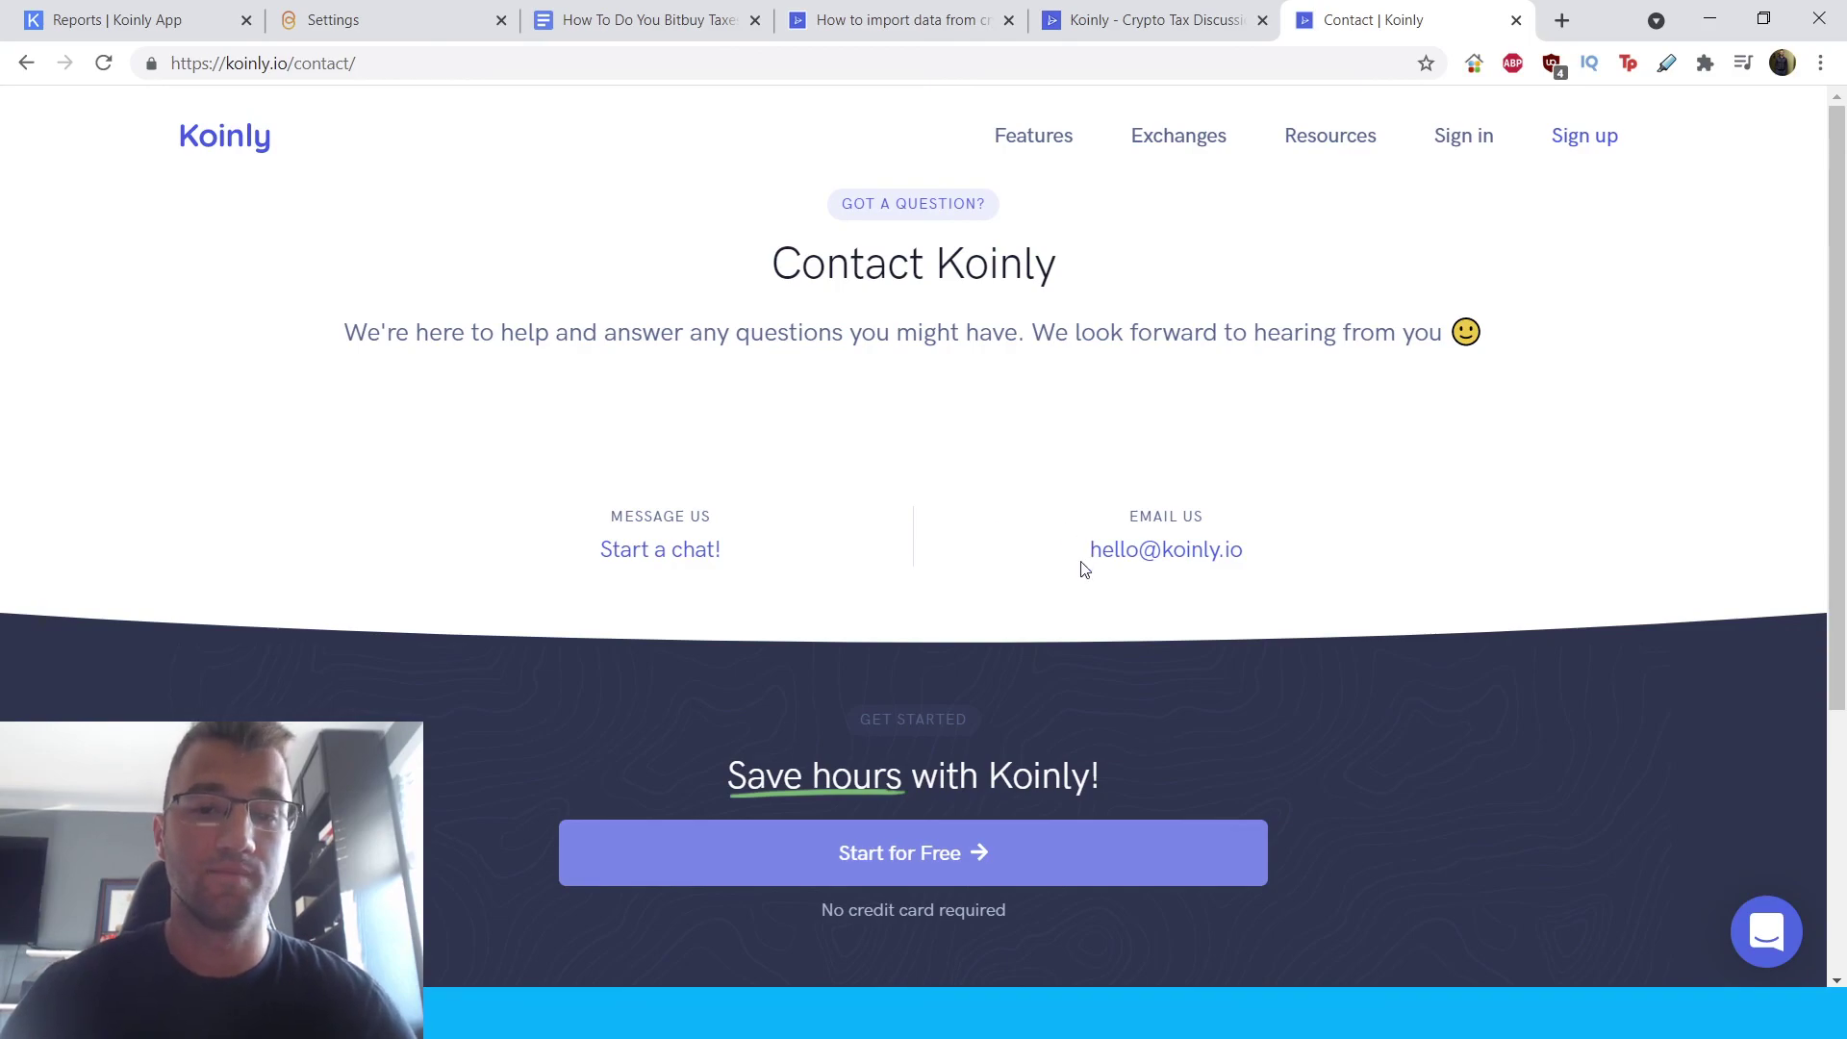
left_click_drag(1083, 567, 1237, 549)
left_click(1296, 567)
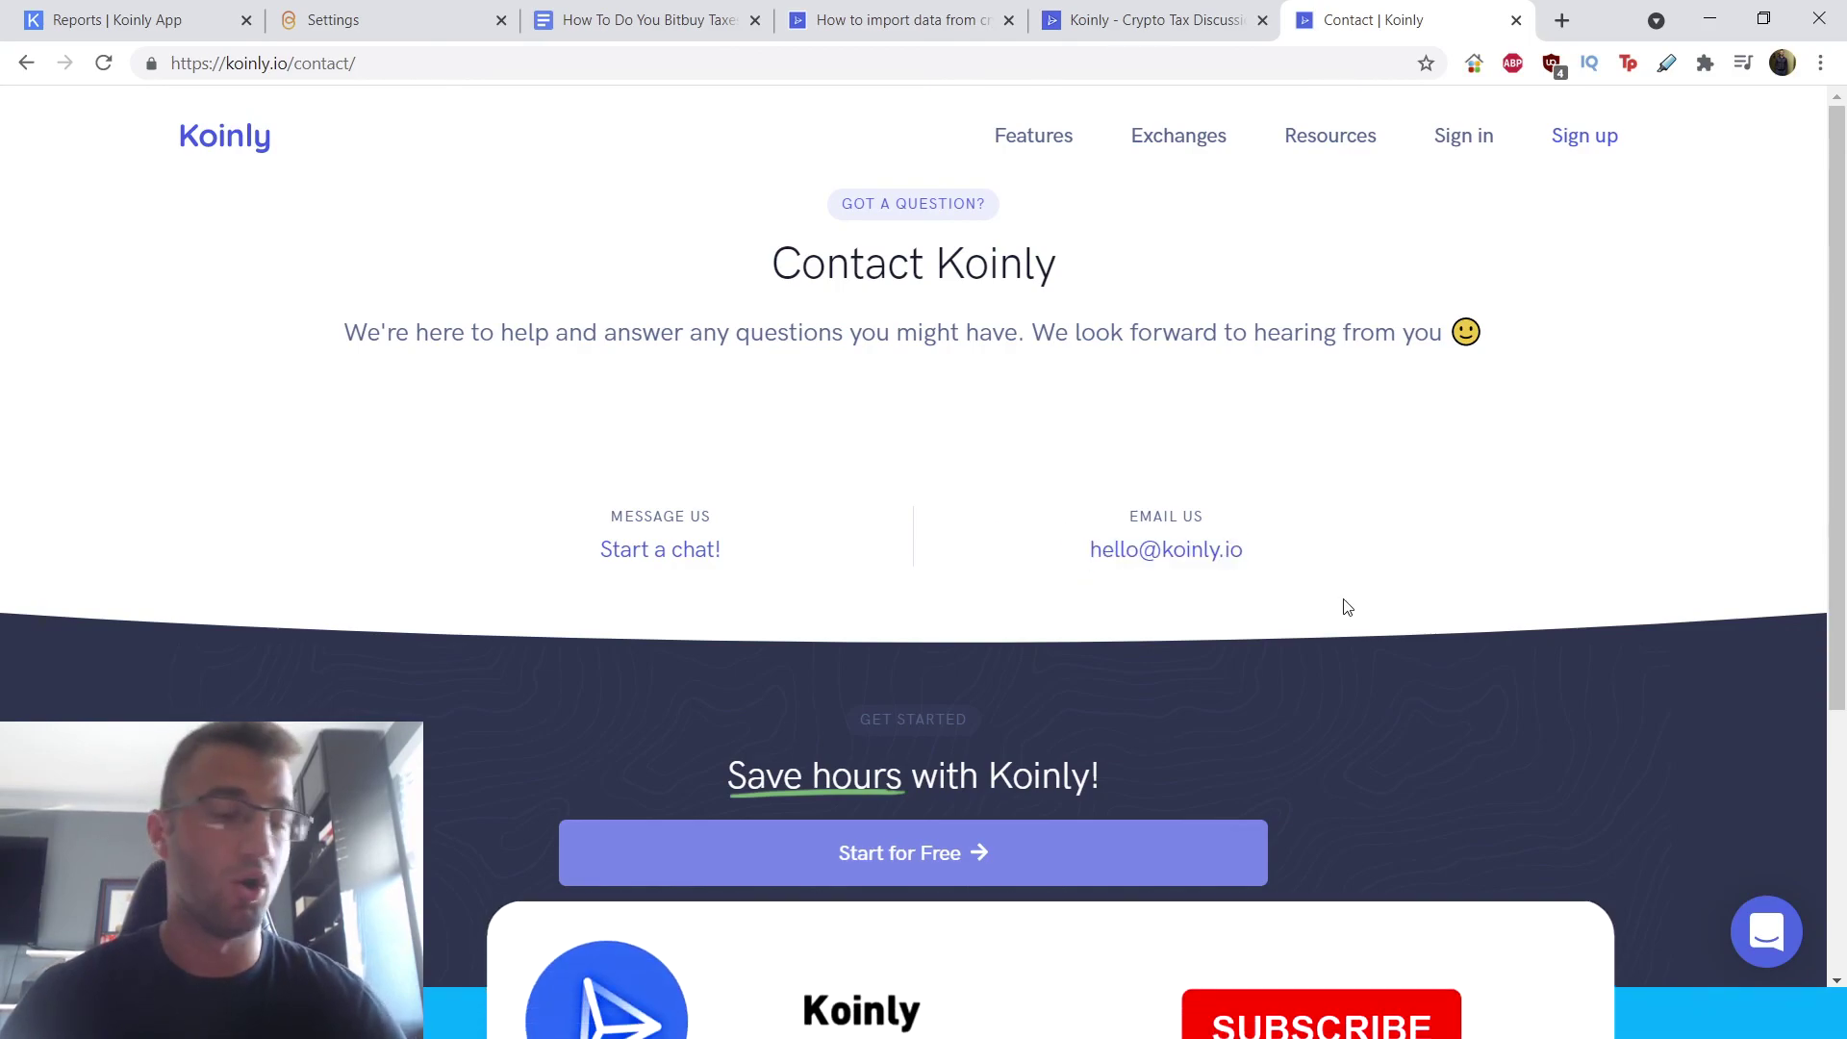